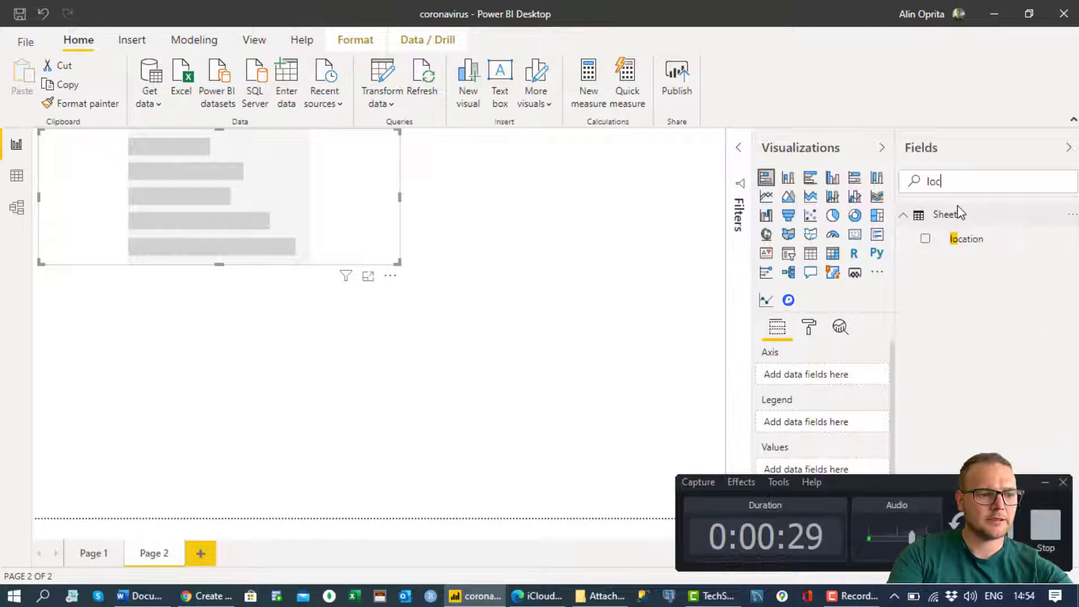
Step: Build the bar chart with location on the axis and total_deaths as its values
{"action": "left_click_drag", "start_coordinate": [966, 238], "coordinate": [851, 374]}
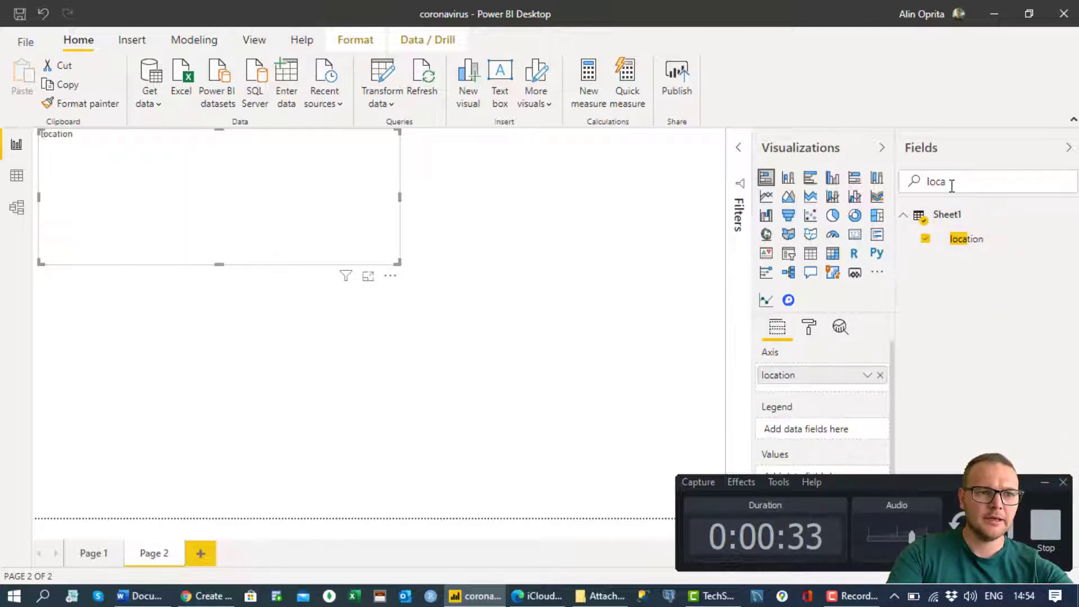
{"action": "left_click_drag", "start_coordinate": [951, 185], "coordinate": [912, 188]}
{"action": "type", "text": "deat"}
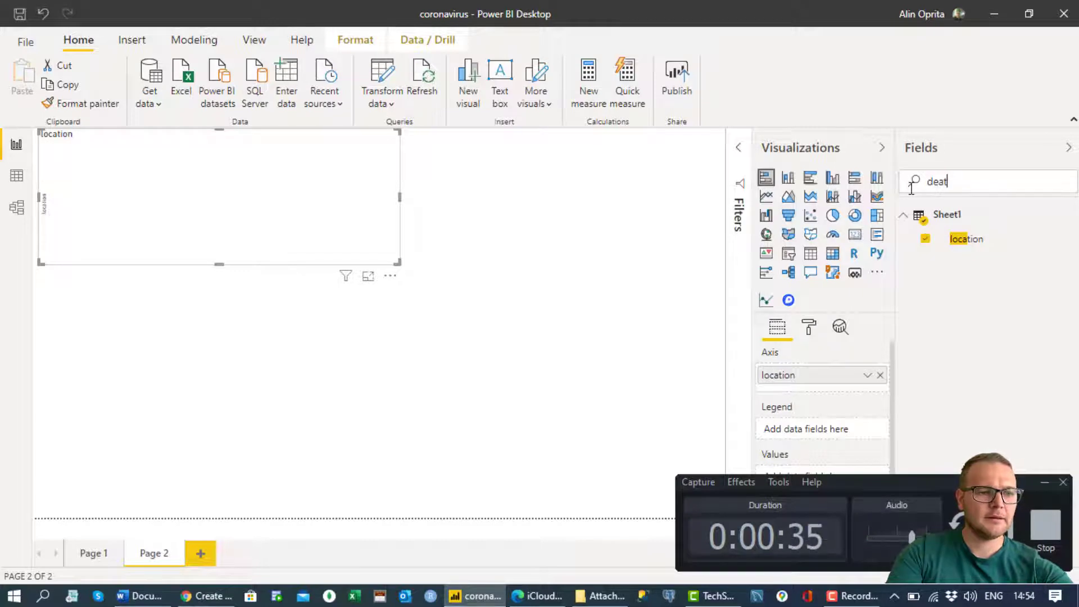
{"action": "type", "text": "h"}
{"action": "left_click_drag", "start_coordinate": [974, 296], "coordinate": [833, 484]}
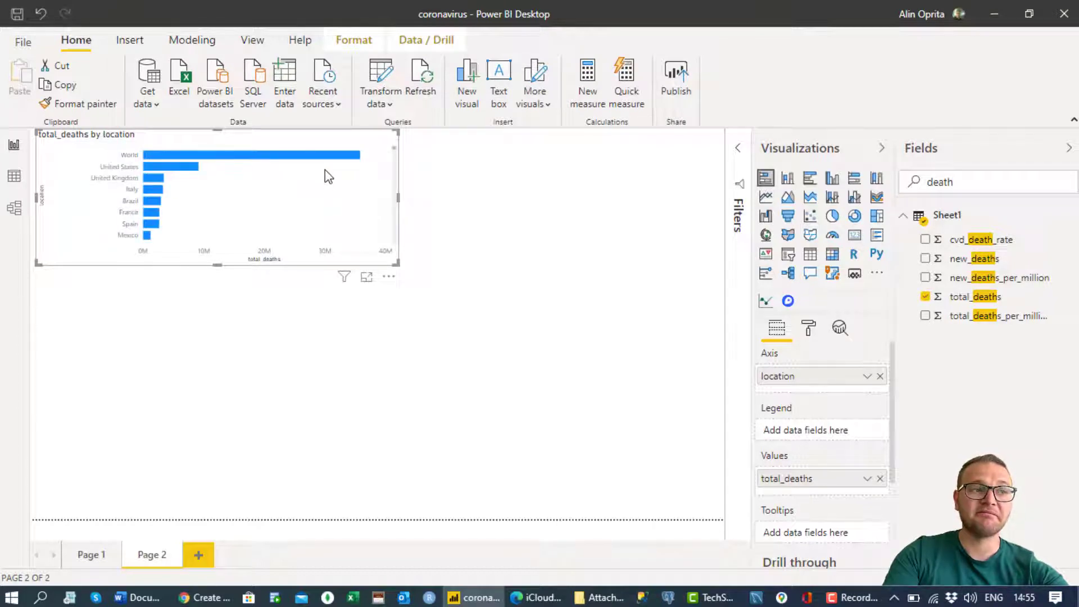
Step: Filter the chart's location to the Top N 10 items by total_deaths and make the chart taller to fit its bars
{"action": "left_click", "coordinate": [738, 149]}
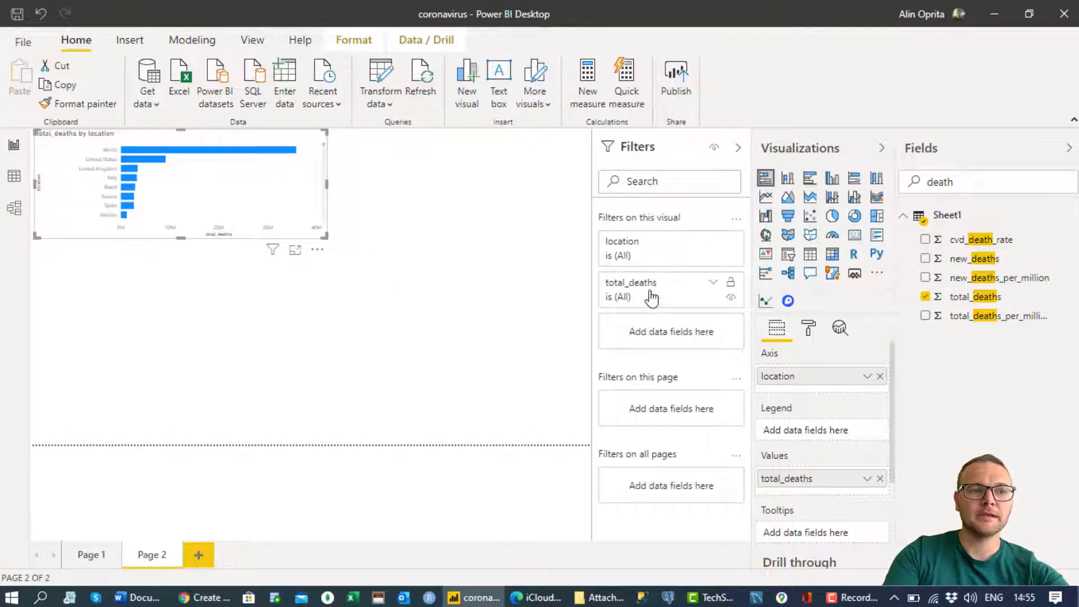
{"action": "left_click", "coordinate": [624, 256]}
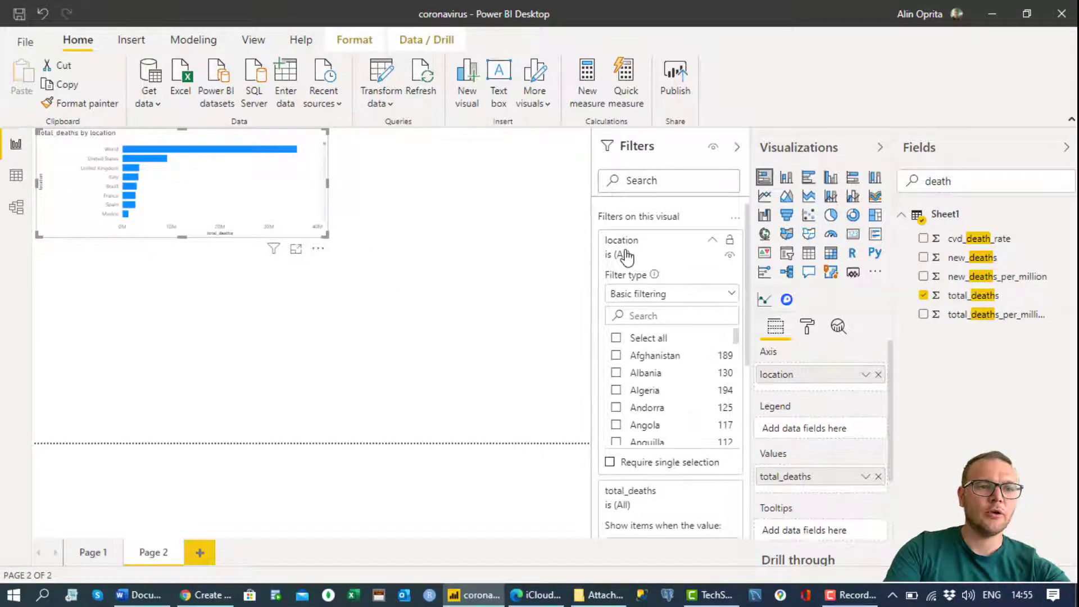
{"action": "left_click", "coordinate": [694, 295]}
{"action": "left_click", "coordinate": [654, 354]}
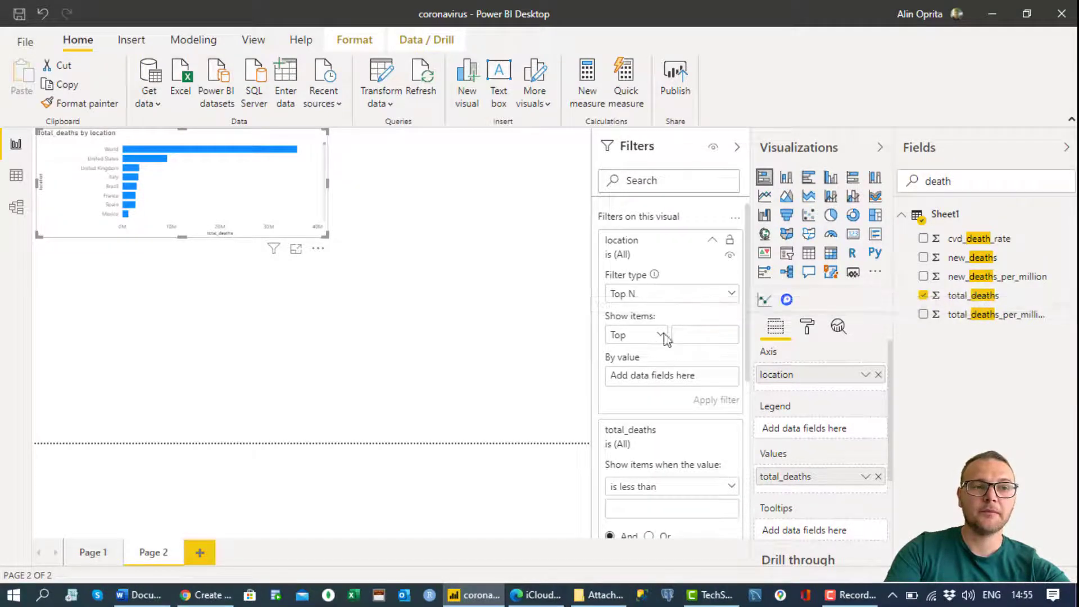
{"action": "left_click", "coordinate": [695, 337]}
{"action": "type", "text": "10"}
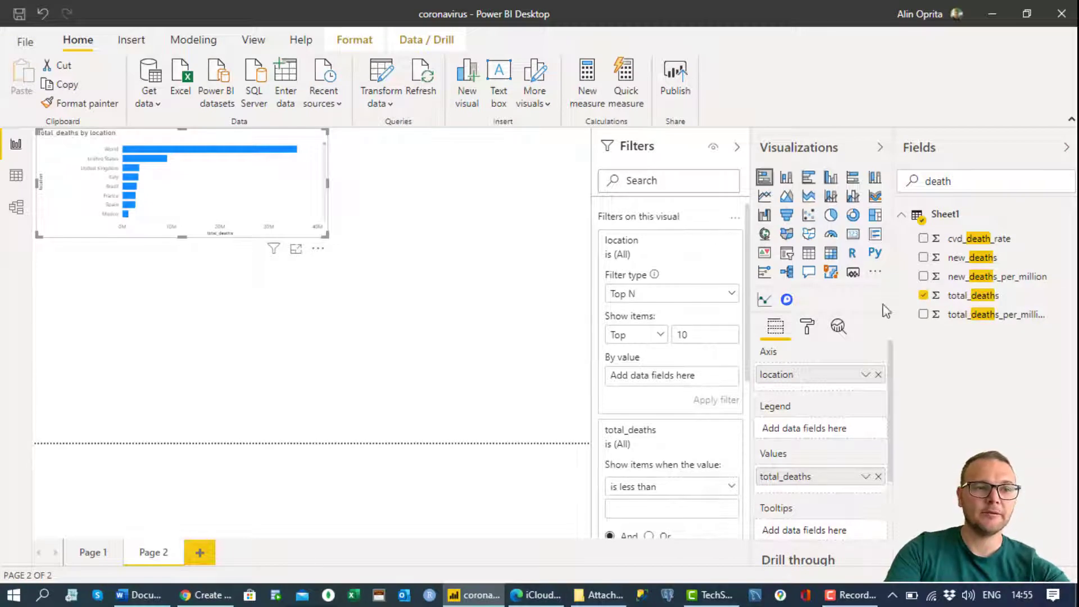
{"action": "left_click_drag", "start_coordinate": [968, 296], "coordinate": [661, 386]}
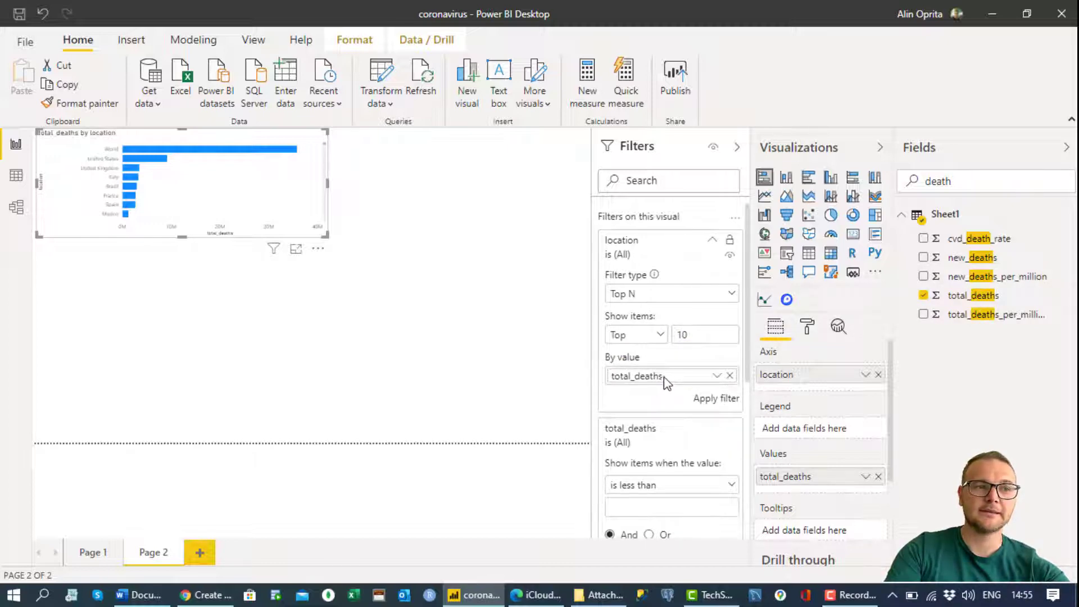
{"action": "left_click", "coordinate": [711, 399]}
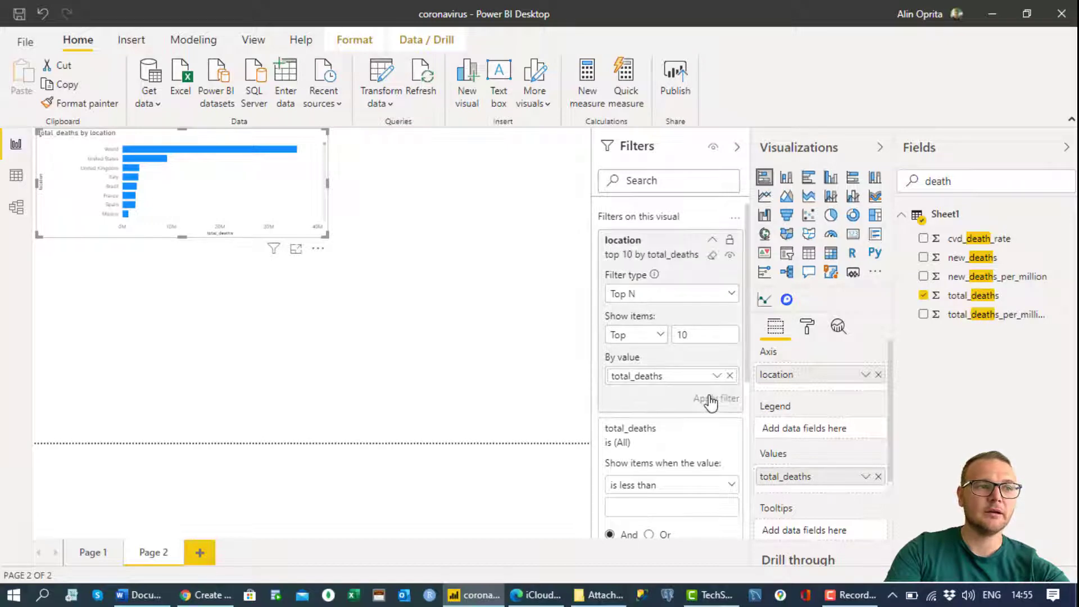
{"action": "scroll", "coordinate": [272, 193], "scroll_direction": "down", "scroll_amount": 2}
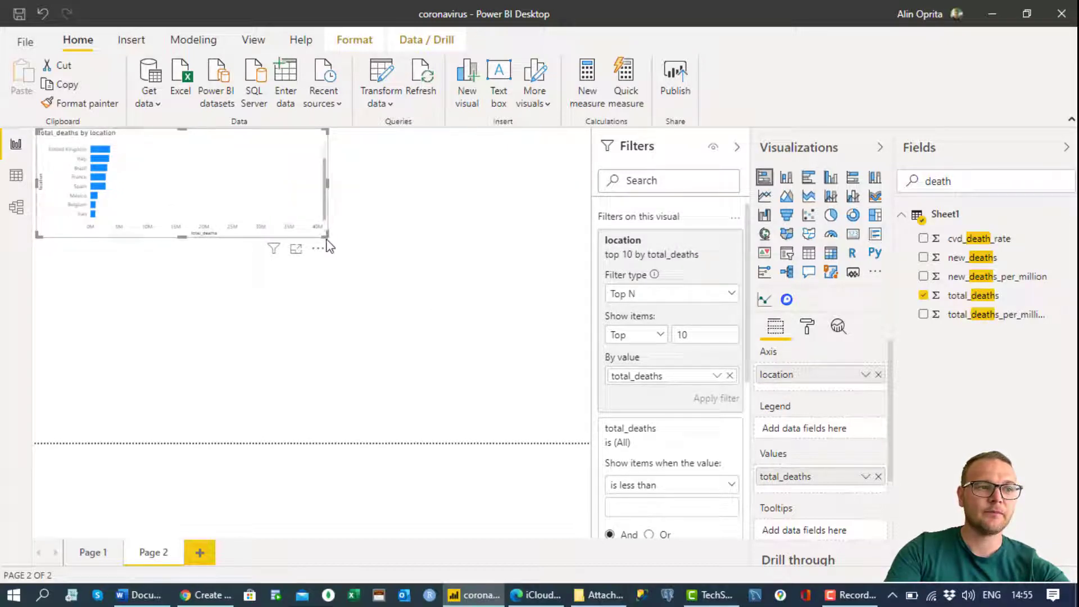
{"action": "left_click_drag", "start_coordinate": [325, 236], "coordinate": [325, 276]}
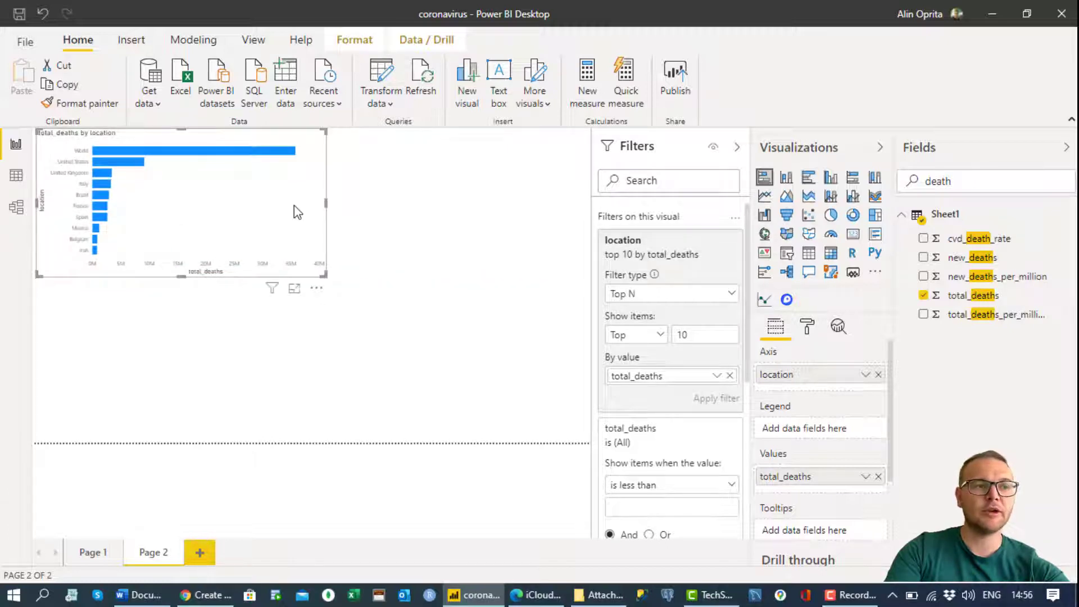
Step: Turn off the total_deaths chart's X axis and turn on its data labels
{"action": "left_click", "coordinate": [807, 334]}
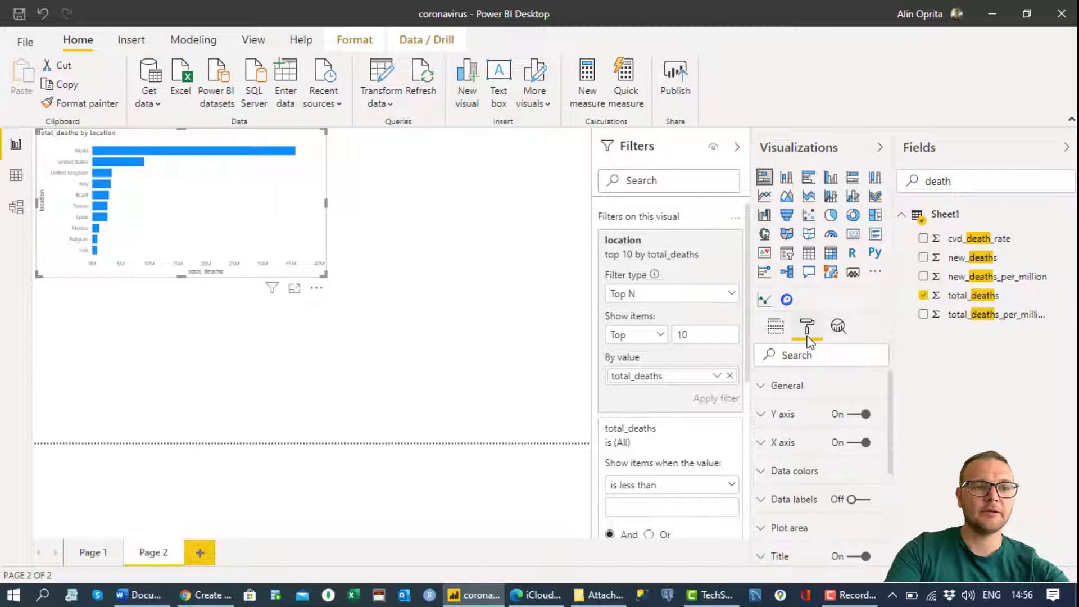
{"action": "left_click", "coordinate": [850, 444]}
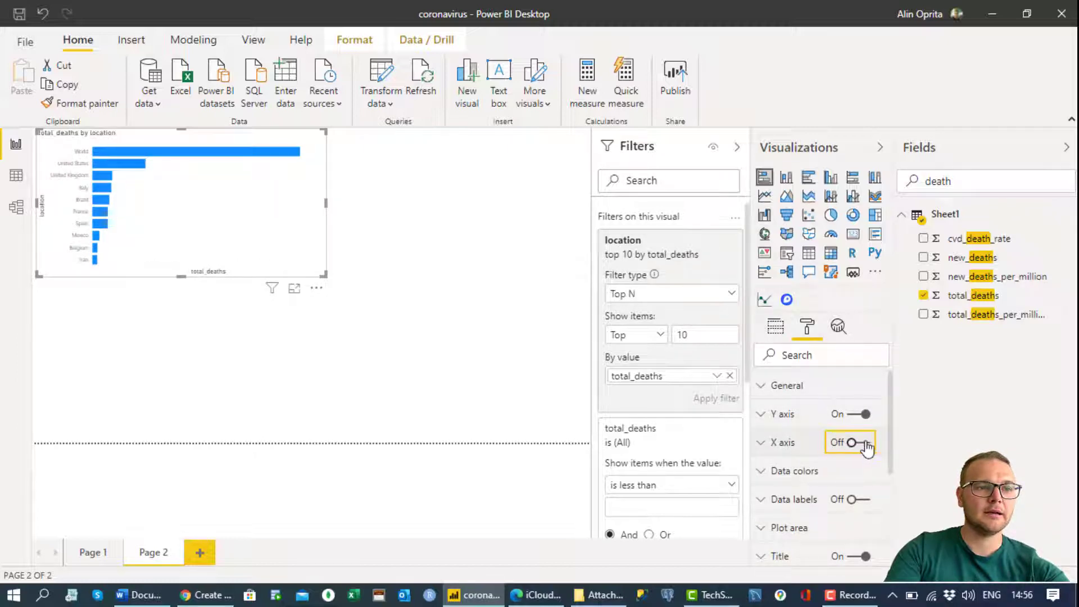
{"action": "left_click", "coordinate": [866, 445]}
{"action": "left_click", "coordinate": [866, 446]}
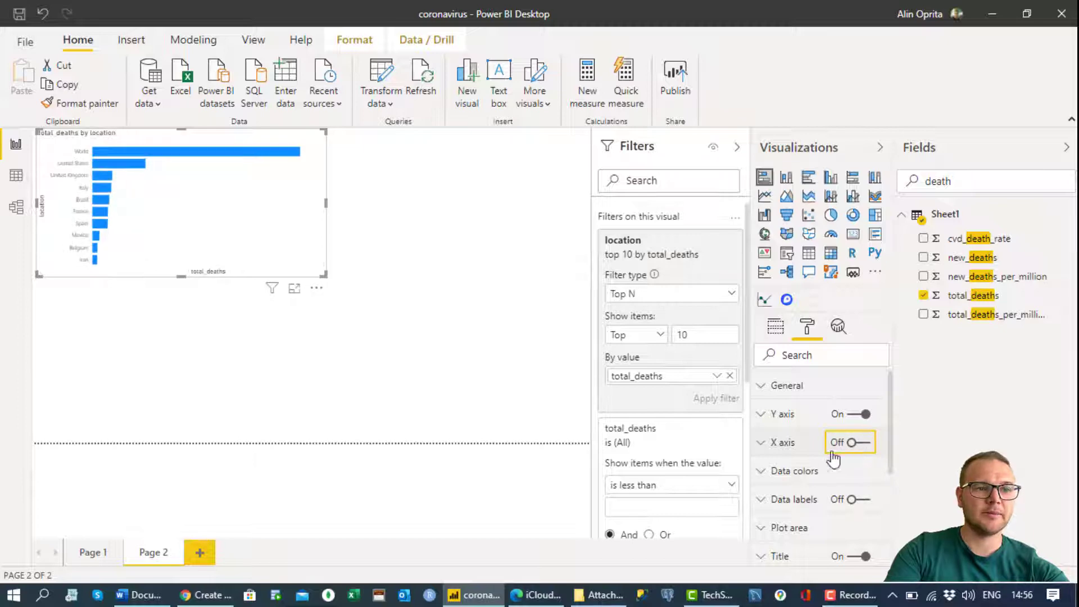
{"action": "left_click", "coordinate": [851, 499]}
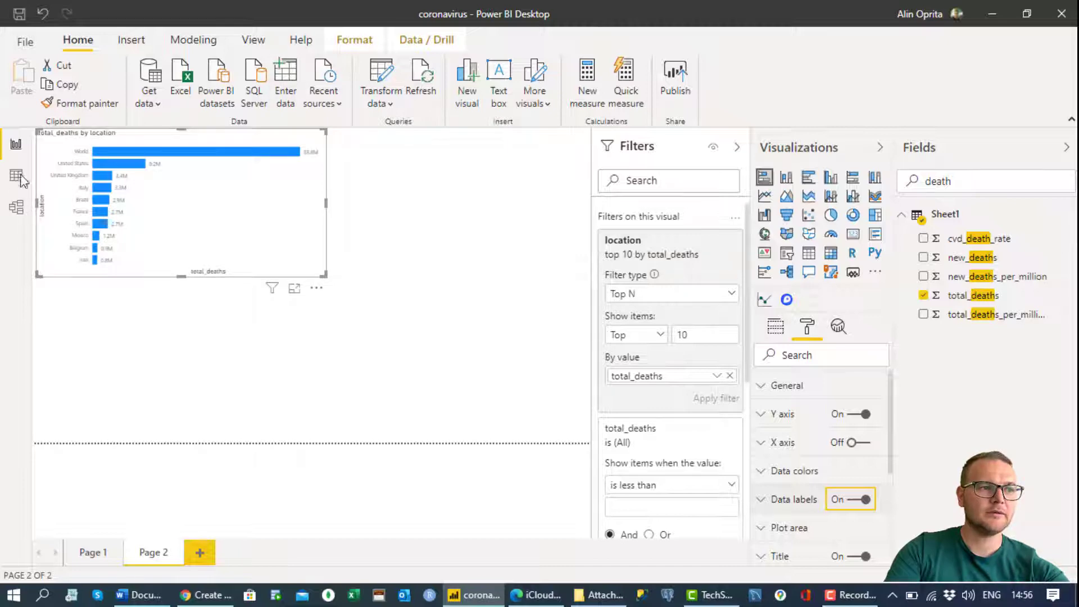
Step: Turn off the X axis title of the total_deaths chart
{"action": "left_click", "coordinate": [777, 448]}
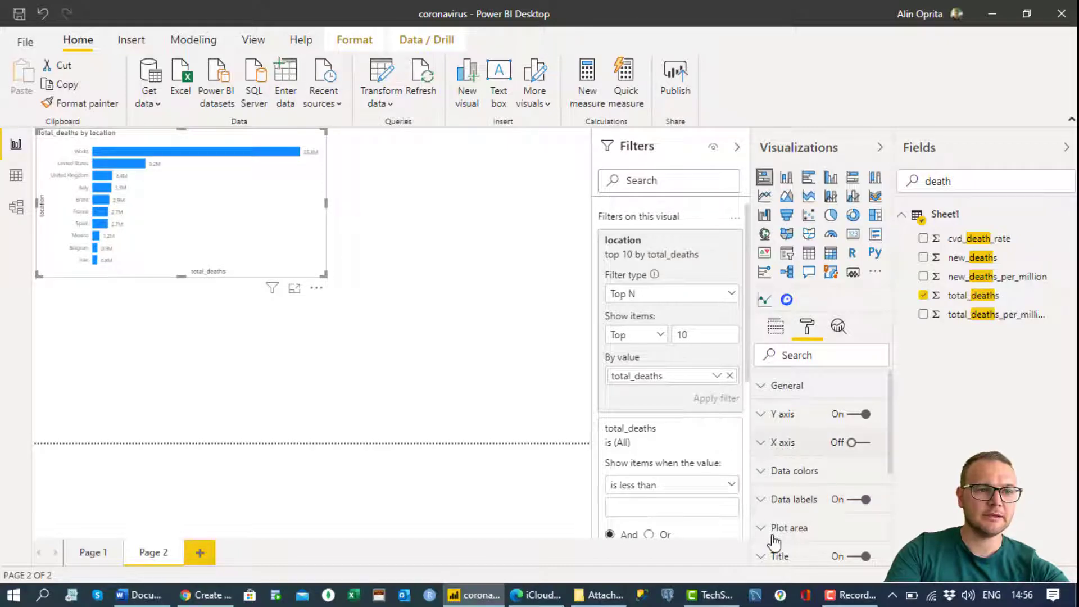
{"action": "scroll", "coordinate": [812, 492], "scroll_direction": "down", "scroll_amount": 5}
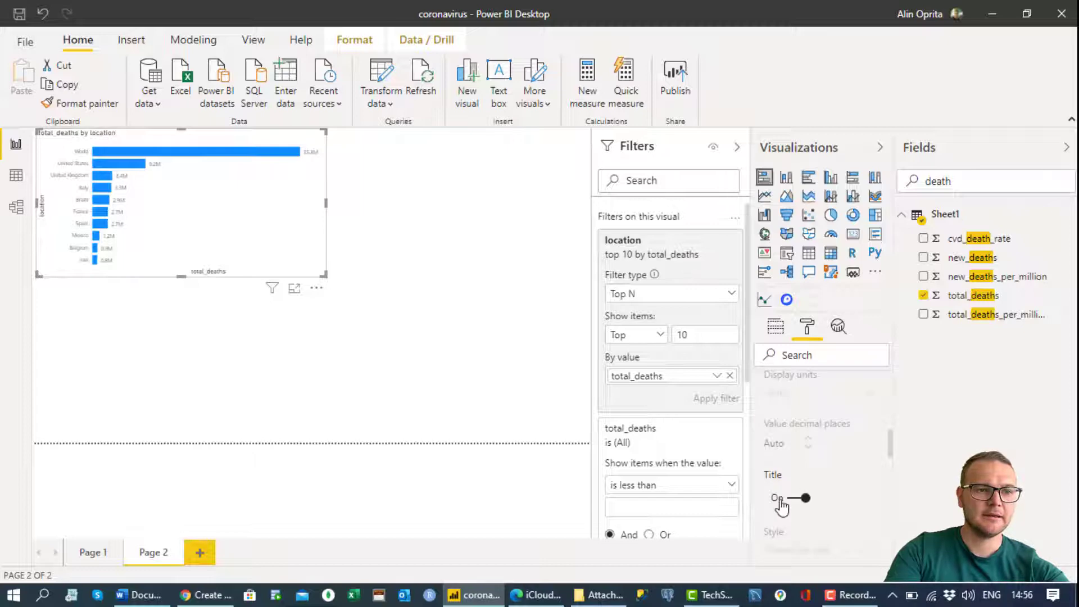
{"action": "left_click", "coordinate": [802, 497]}
{"action": "scroll", "coordinate": [801, 488], "scroll_direction": "up", "scroll_amount": 4}
{"action": "scroll", "coordinate": [800, 489], "scroll_direction": "up", "scroll_amount": 3}
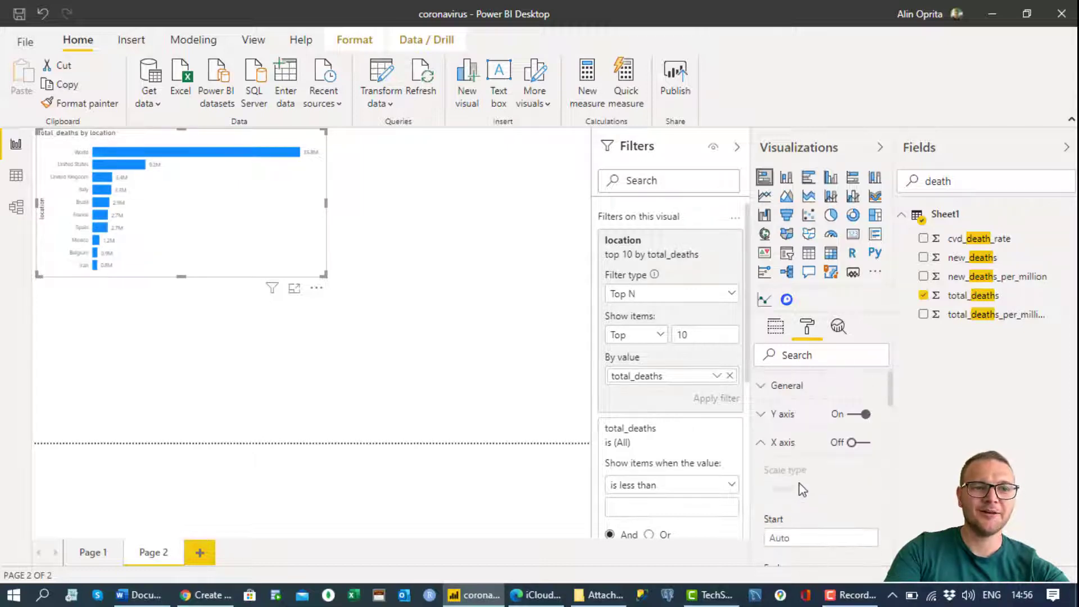
Step: Turn off the Y axis title of the total_deaths chart
{"action": "left_click", "coordinate": [816, 420]}
{"action": "scroll", "coordinate": [809, 466], "scroll_direction": "down", "scroll_amount": 8}
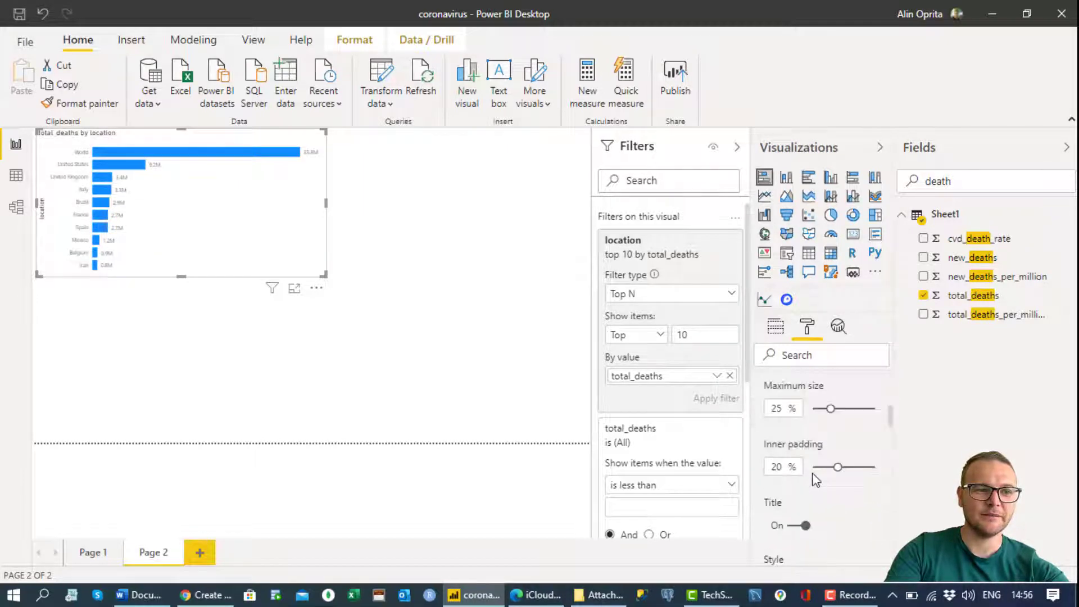
{"action": "scroll", "coordinate": [813, 479], "scroll_direction": "down", "scroll_amount": 3}
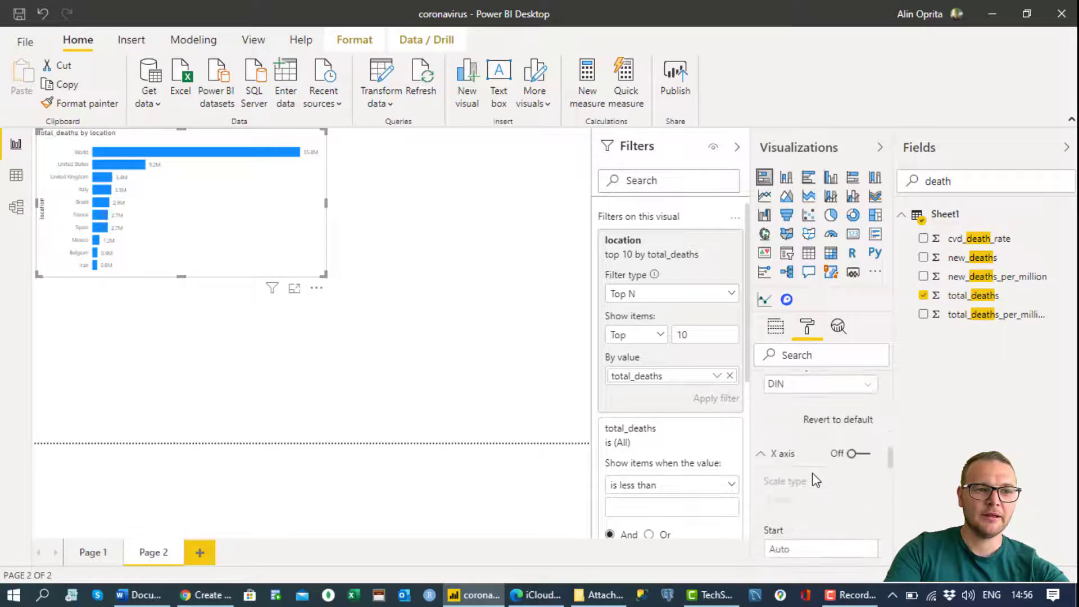
{"action": "scroll", "coordinate": [837, 476], "scroll_direction": "up", "scroll_amount": 1}
{"action": "scroll", "coordinate": [838, 487], "scroll_direction": "down", "scroll_amount": 2}
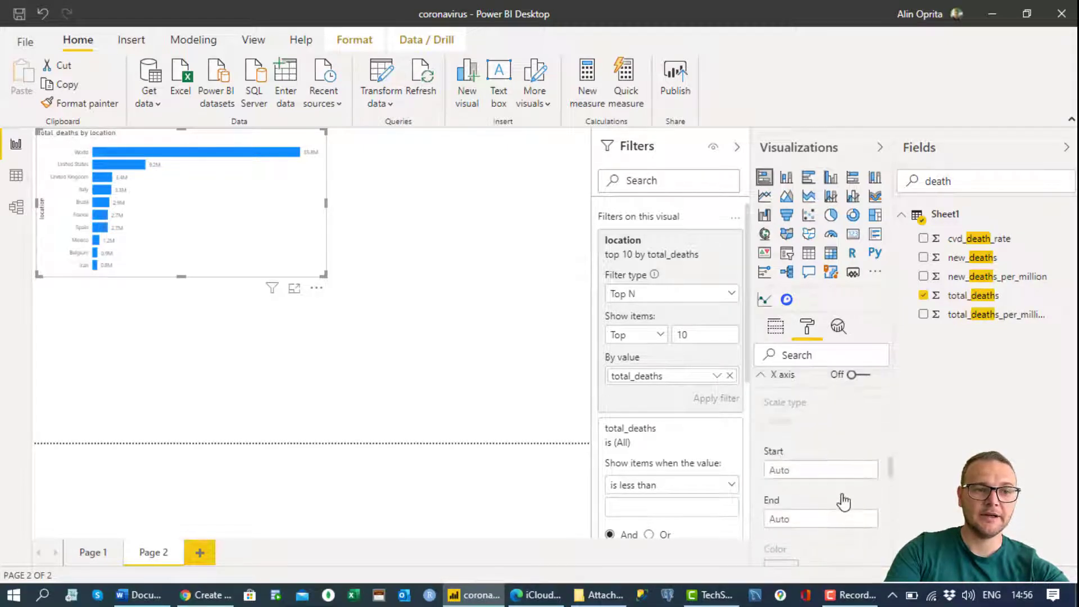
{"action": "scroll", "coordinate": [842, 500], "scroll_direction": "up", "scroll_amount": 5}
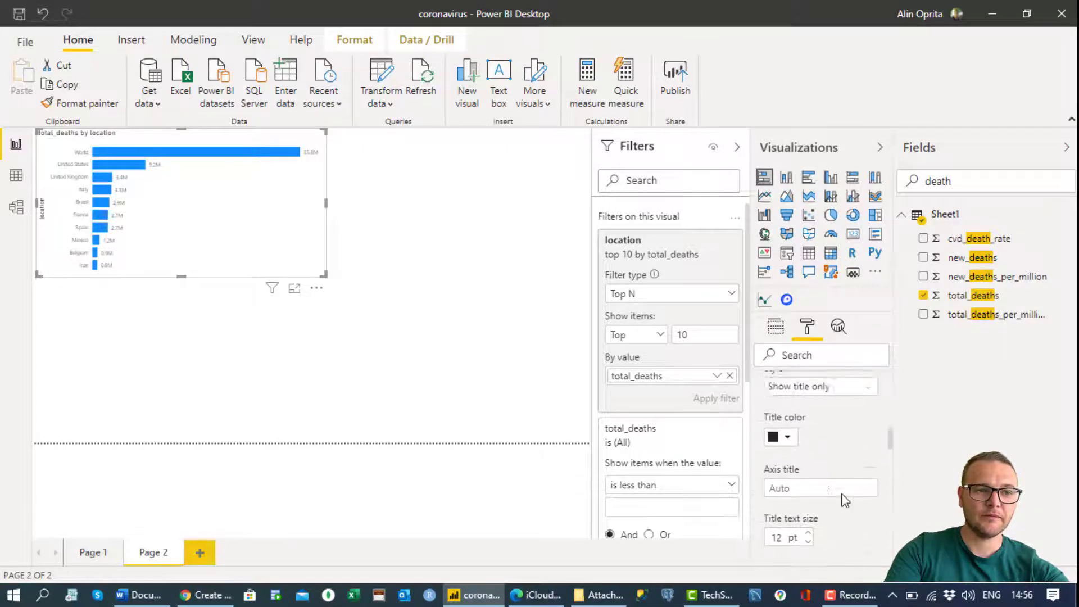
{"action": "scroll", "coordinate": [842, 506], "scroll_direction": "up", "scroll_amount": 1}
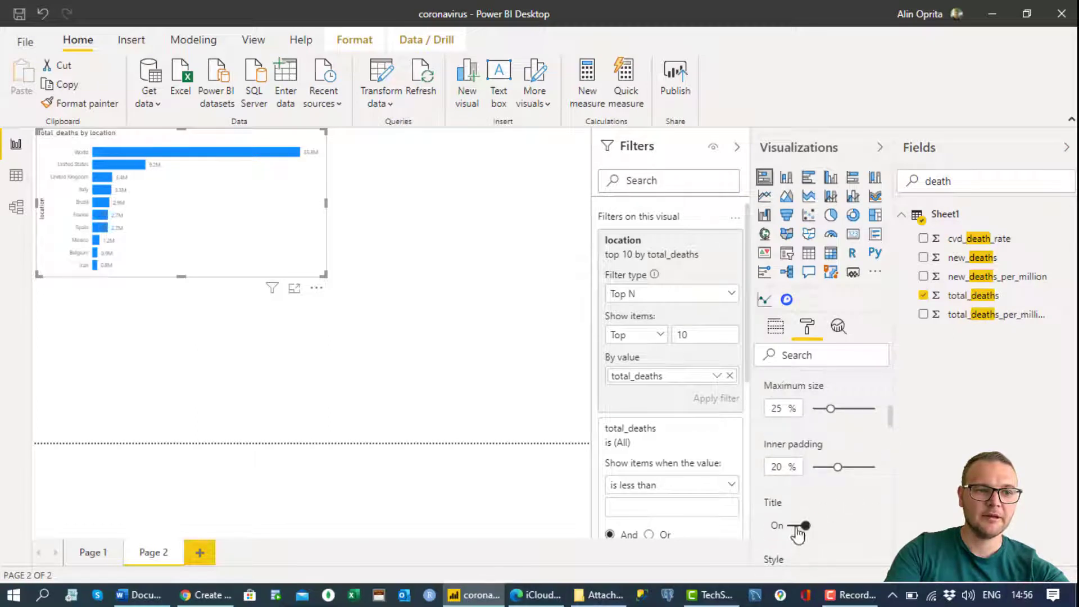
{"action": "left_click", "coordinate": [799, 527]}
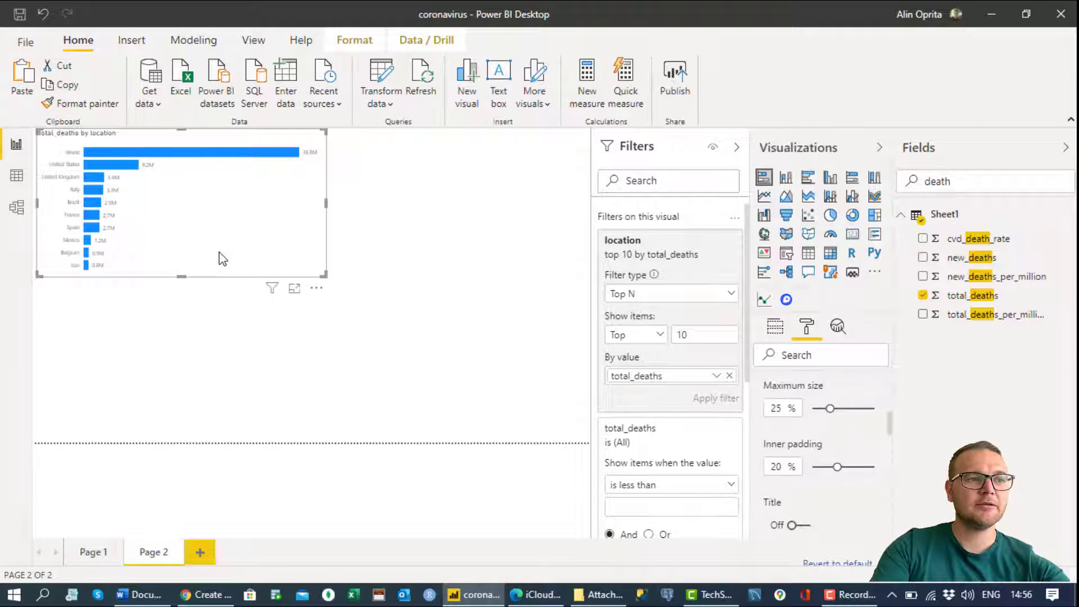
Step: Duplicate the total_deaths chart, place the copy to the right of the original and narrow it so they do not overlap
{"action": "key", "text": "ctrl+v"}
{"action": "left_click_drag", "start_coordinate": [585, 184], "coordinate": [614, 176]}
{"action": "left_click_drag", "start_coordinate": [336, 218], "coordinate": [336, 218]}
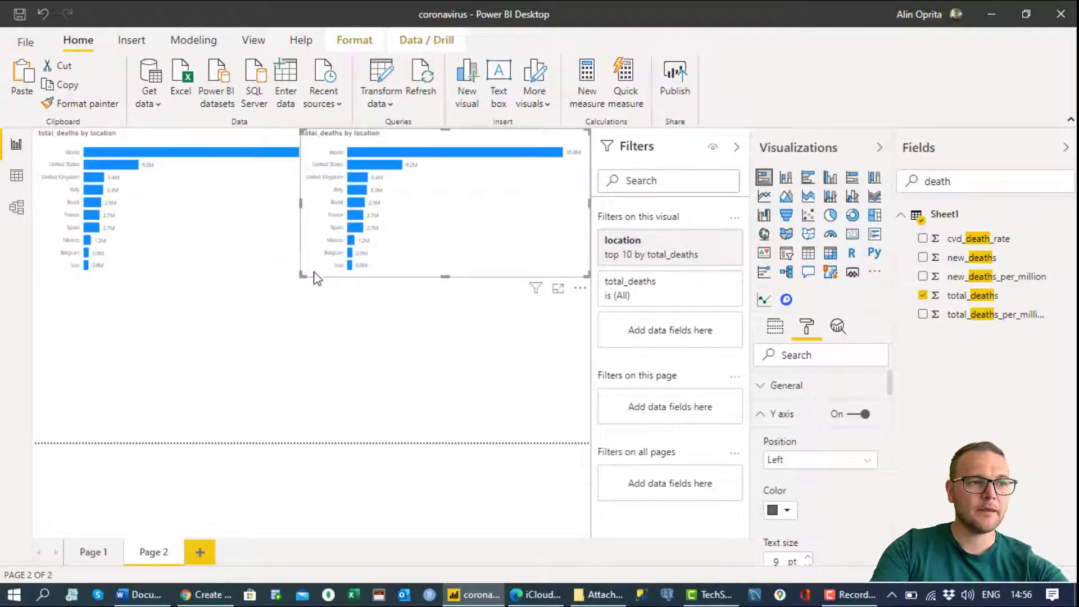
{"action": "left_click_drag", "start_coordinate": [304, 278], "coordinate": [332, 279]}
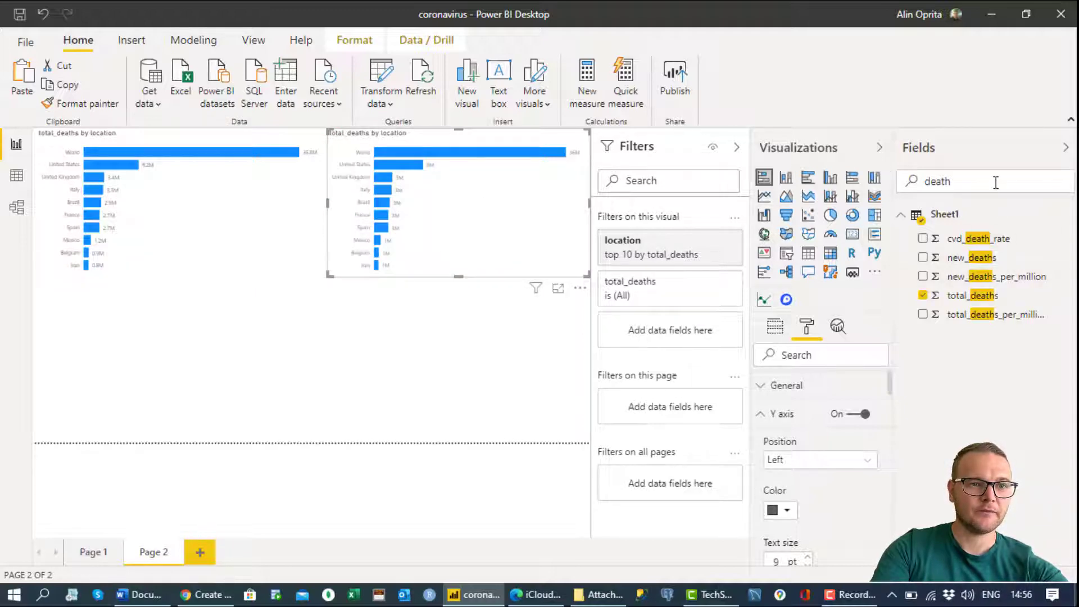
Step: Replace total_deaths with total_cases in the copied chart's values and as the ranking value of its top 10 location filter
{"action": "key", "text": "BackSpace"}
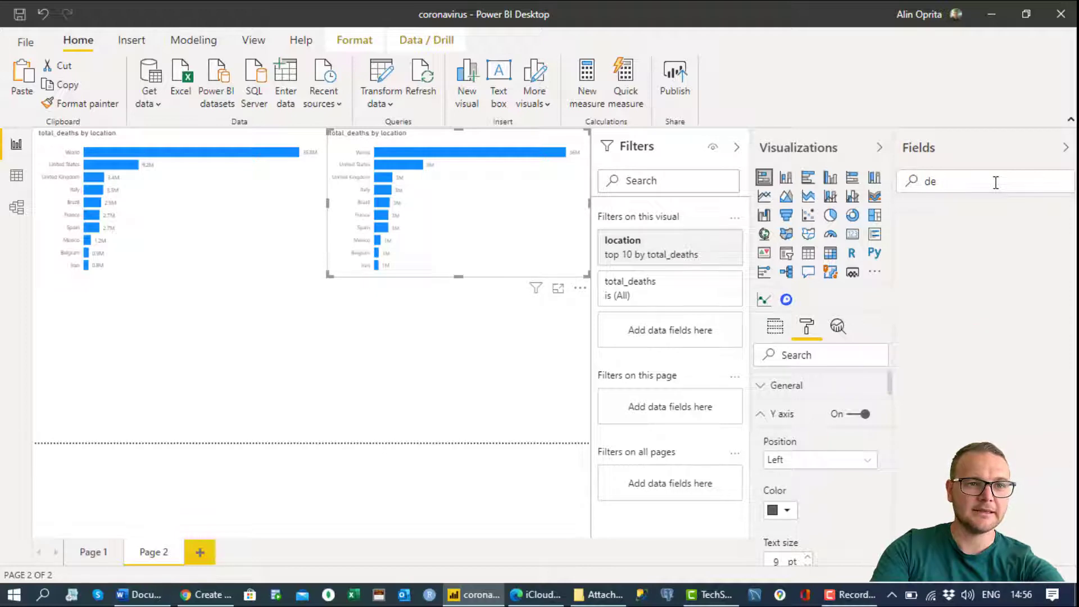
{"action": "key", "text": "BackSpace"}
{"action": "key", "text": "BackSpace"}
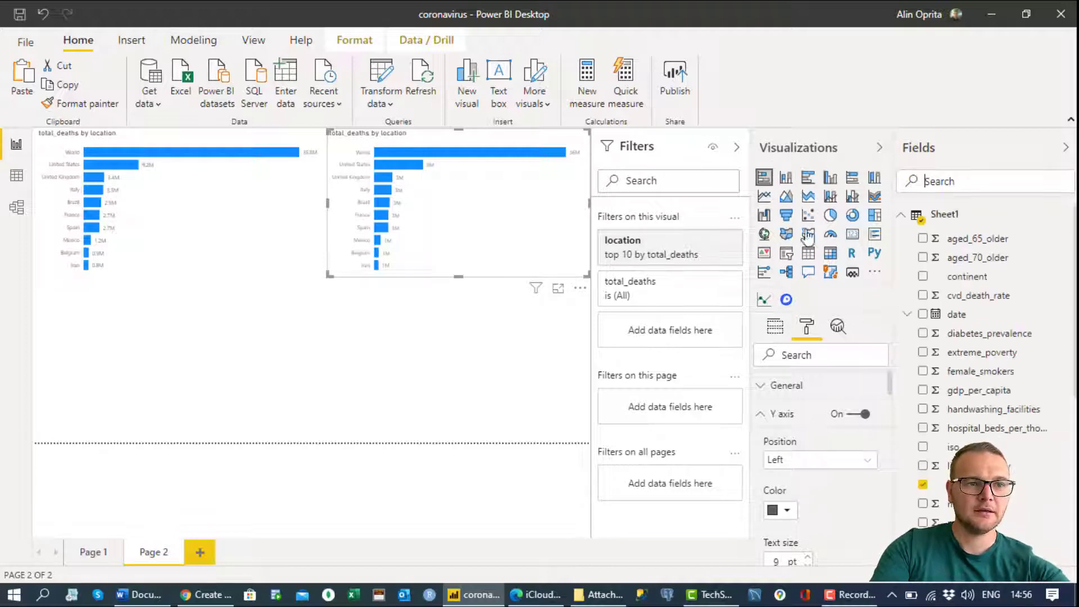
{"action": "left_click", "coordinate": [774, 328]}
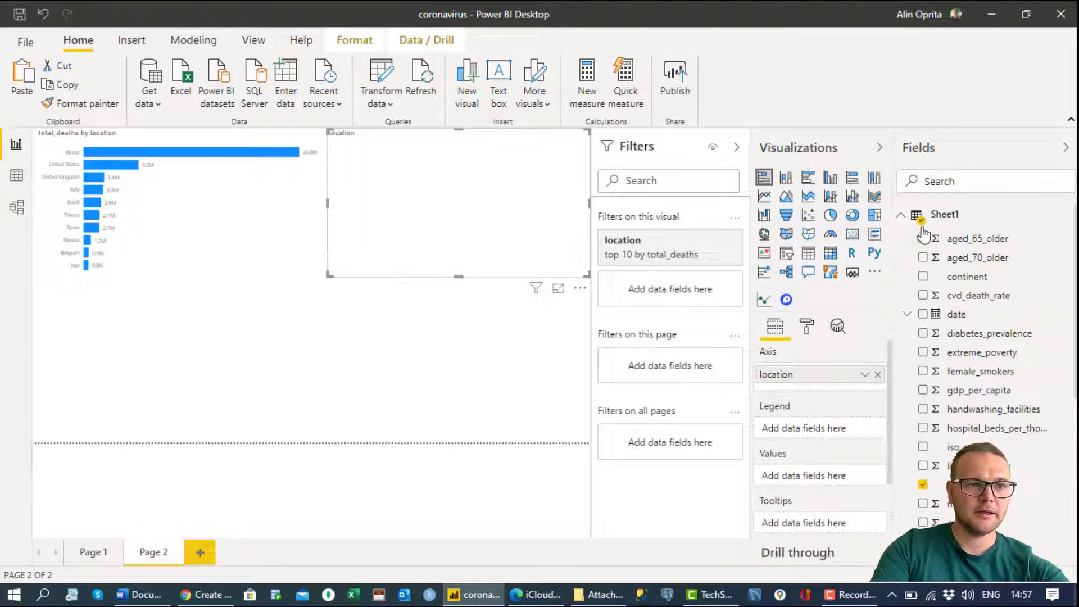
{"action": "left_click", "coordinate": [939, 180]}
{"action": "type", "text": "cases"}
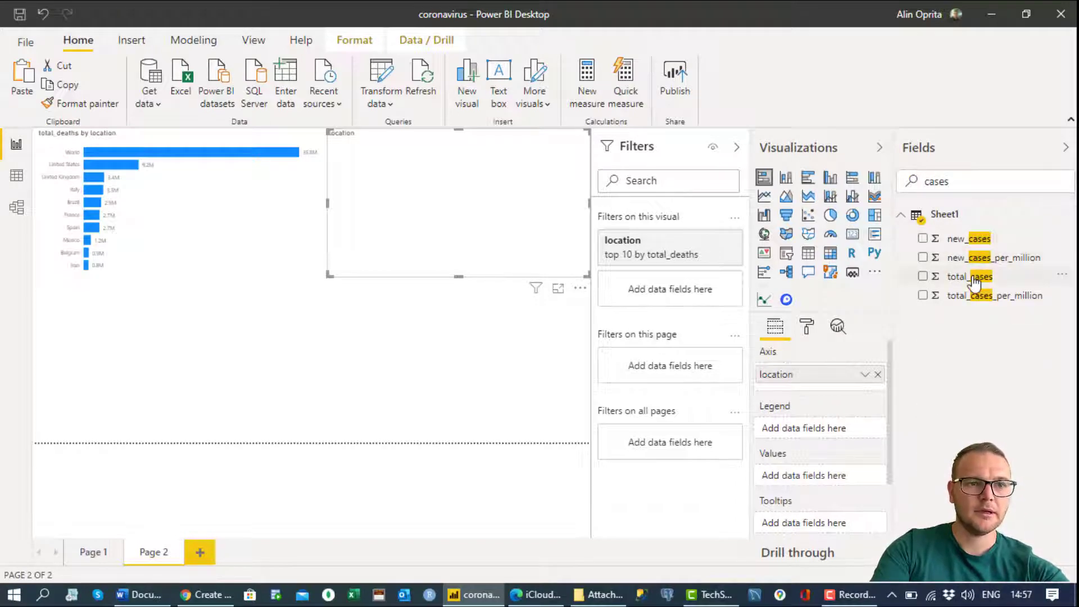
{"action": "left_click_drag", "start_coordinate": [843, 414], "coordinate": [814, 475]}
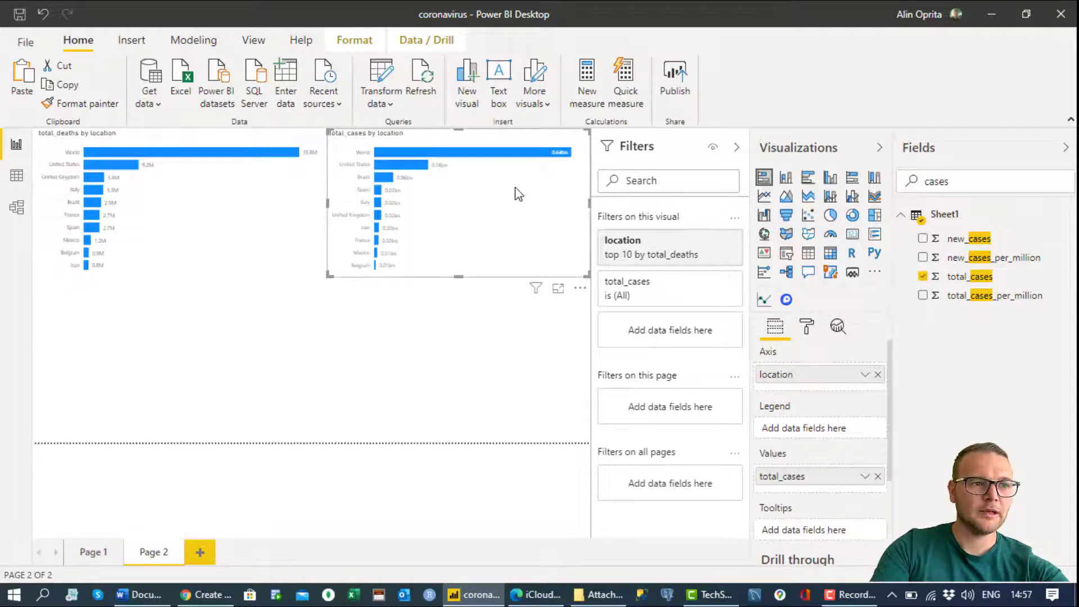
{"action": "left_click", "coordinate": [652, 260]}
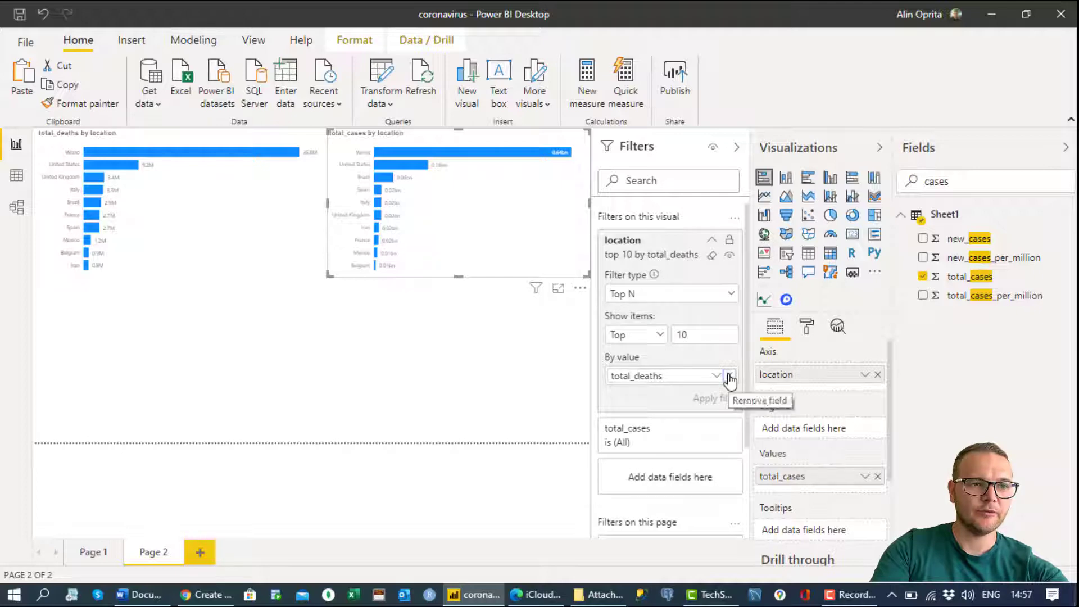
{"action": "left_click_drag", "start_coordinate": [955, 276], "coordinate": [665, 375]}
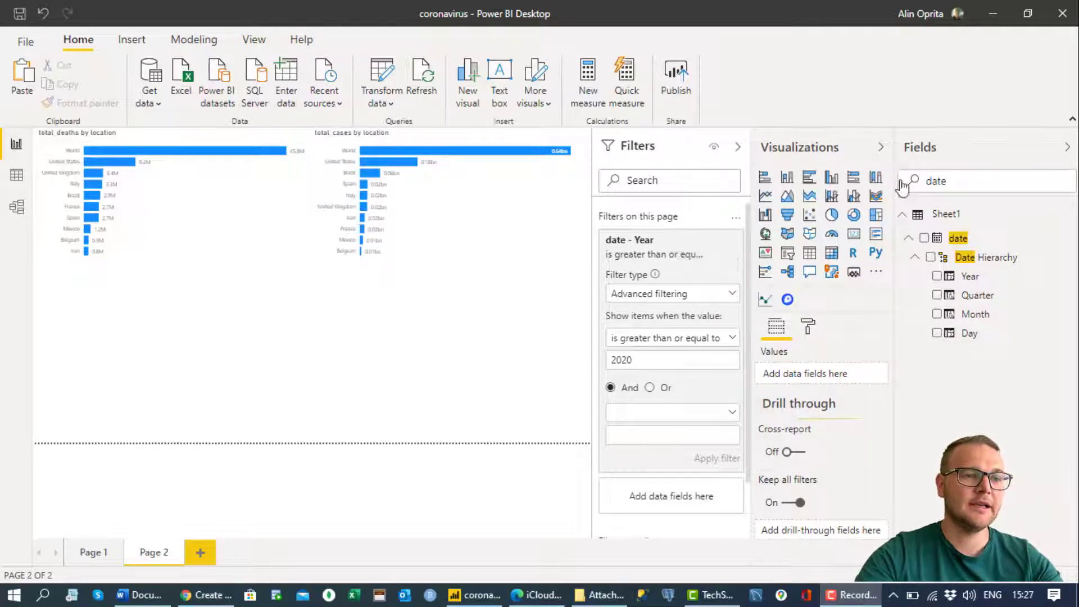
Step: Check the list of report questions in the Word document and return to the Power BI report
{"action": "left_click", "coordinate": [160, 599]}
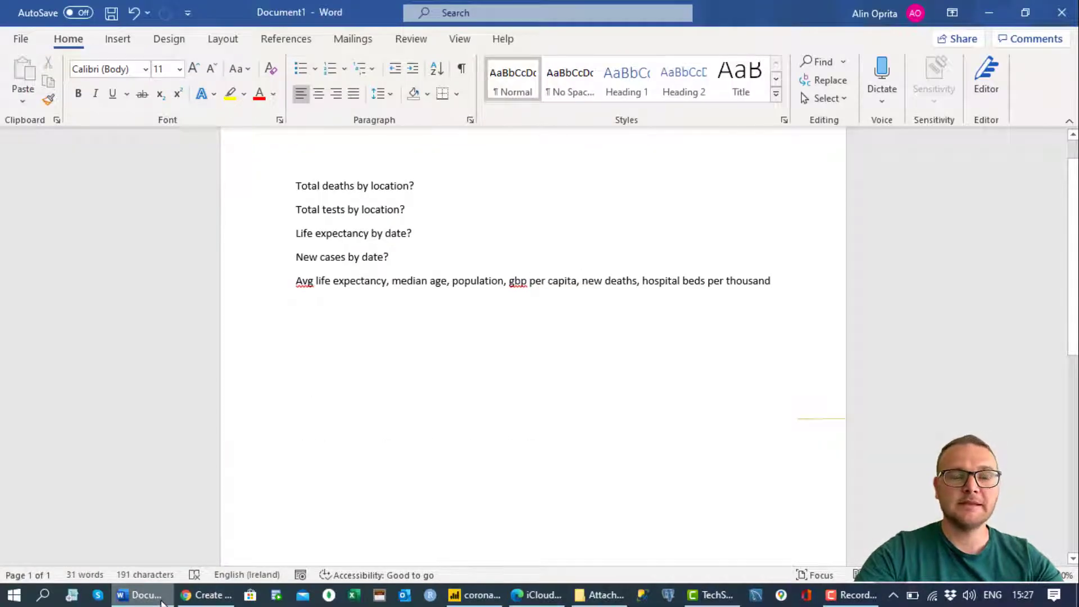
{"action": "left_click", "coordinate": [161, 599]}
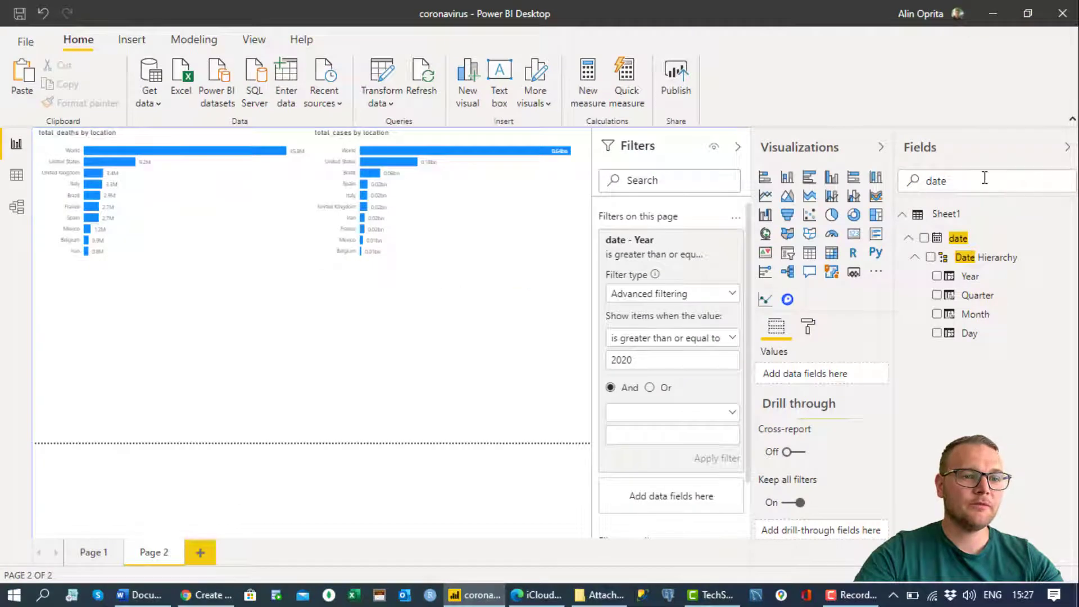
Step: Clear the field search, add a line chart below the total_deaths chart and put date on its axis
{"action": "key", "text": "BackSpace"}
{"action": "key", "text": "BackSpace"}
{"action": "key", "text": "BackSpace"}
{"action": "key", "text": "BackSpace"}
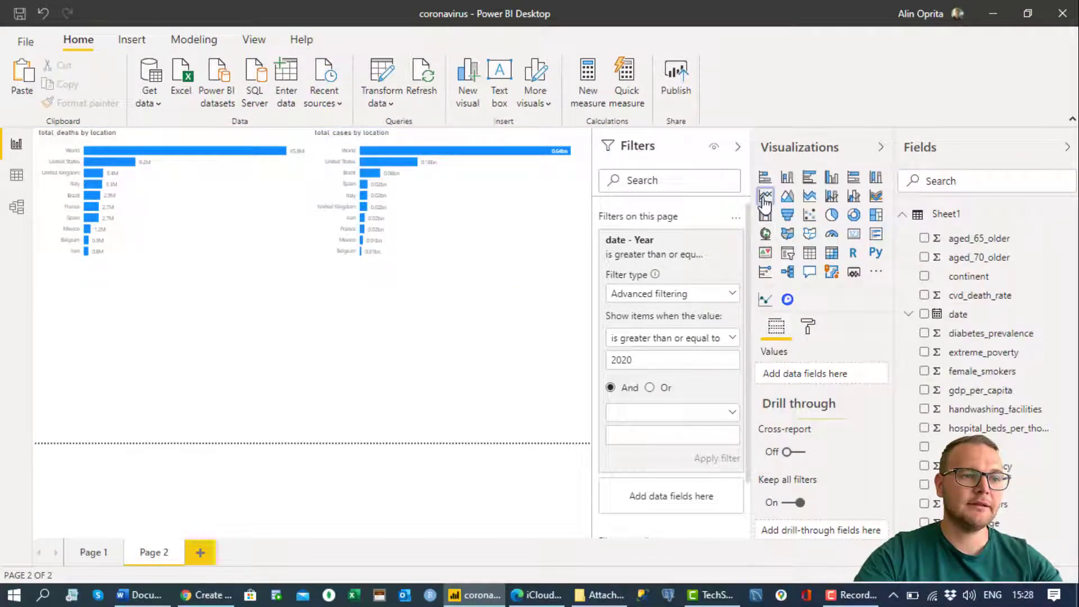
{"action": "left_click", "coordinate": [765, 197]}
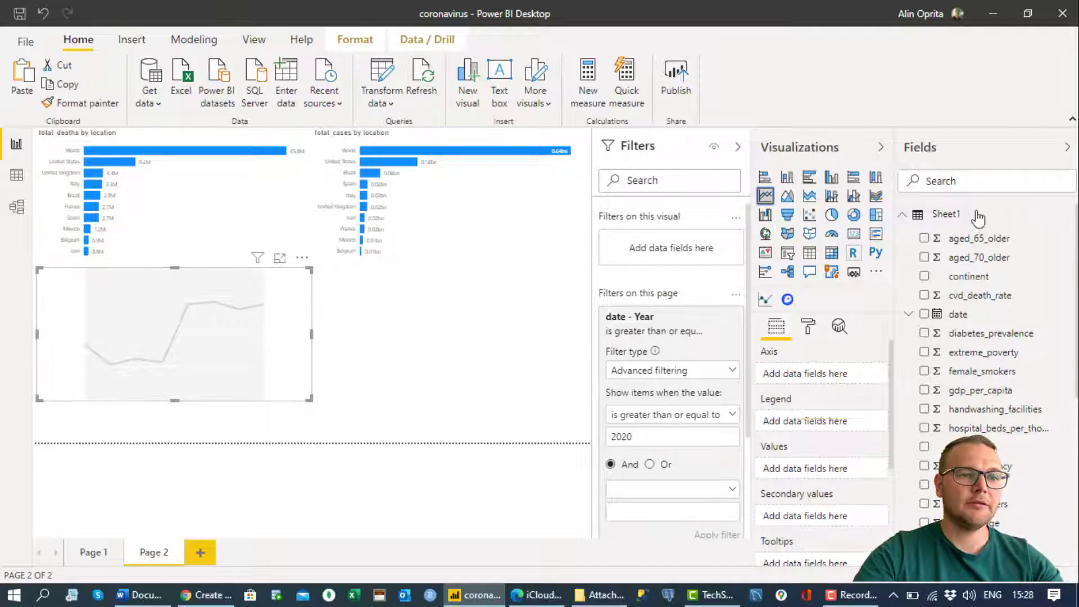
{"action": "left_click_drag", "start_coordinate": [954, 321], "coordinate": [828, 380]}
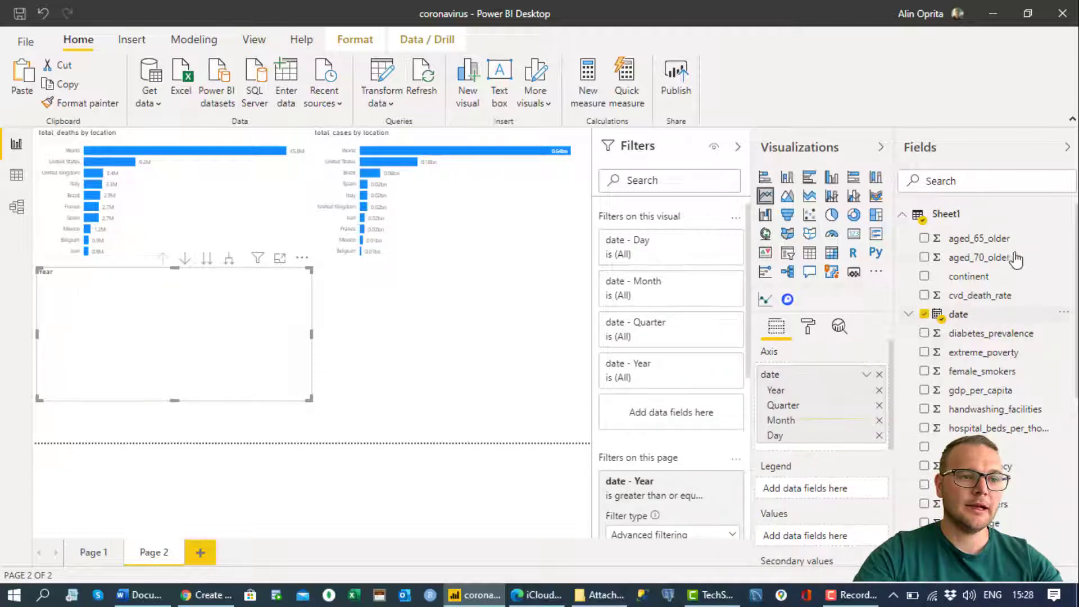
Step: Add life_expectancy to the line chart's values and aggregate it as Average
{"action": "type", "text": "li"}
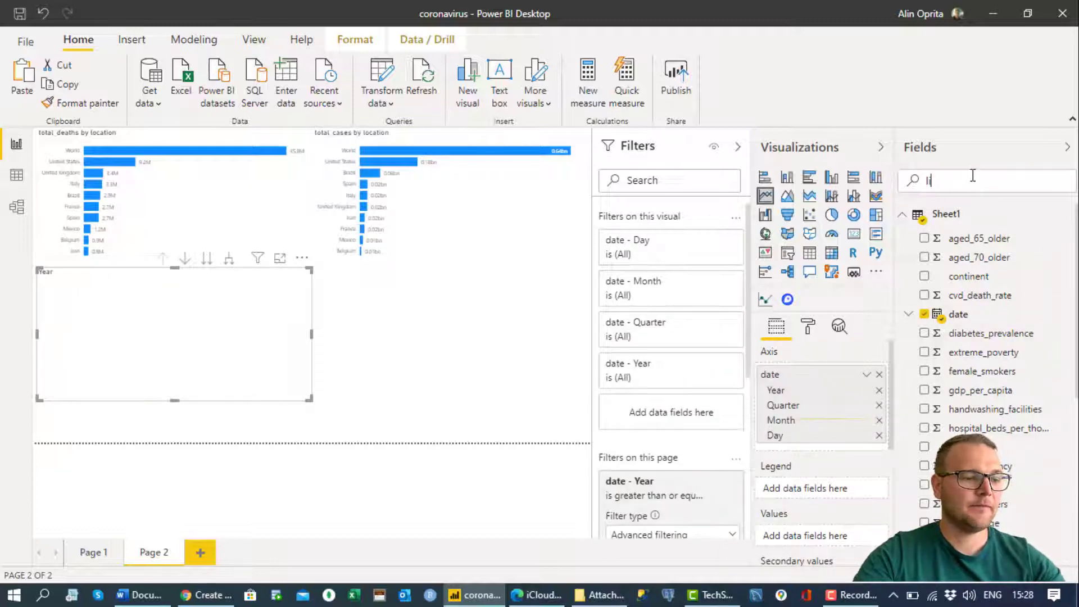
{"action": "type", "text": "fe"}
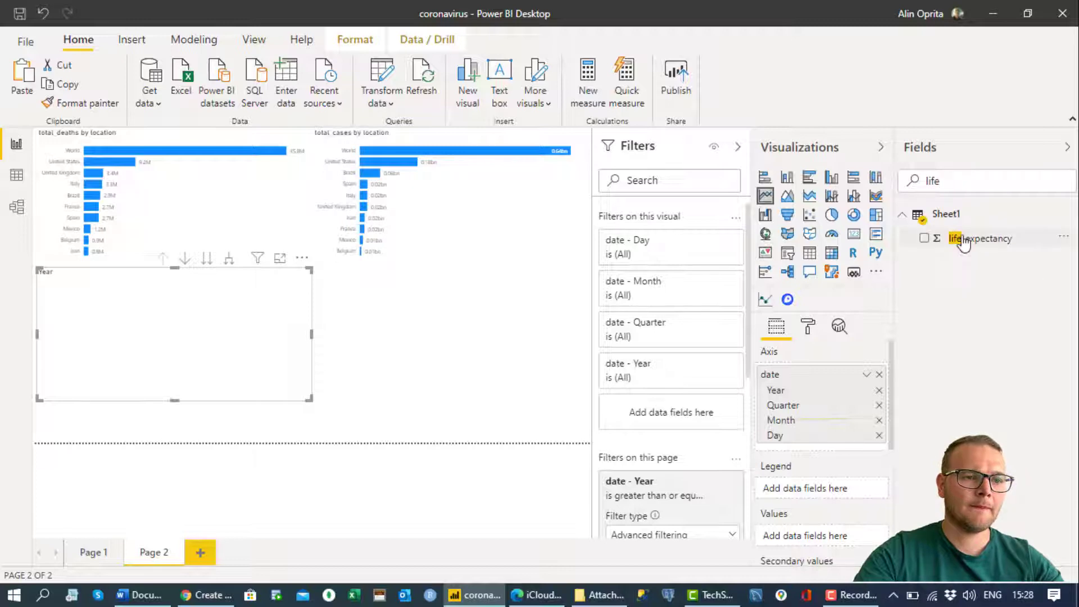
{"action": "left_click_drag", "start_coordinate": [962, 239], "coordinate": [809, 533]}
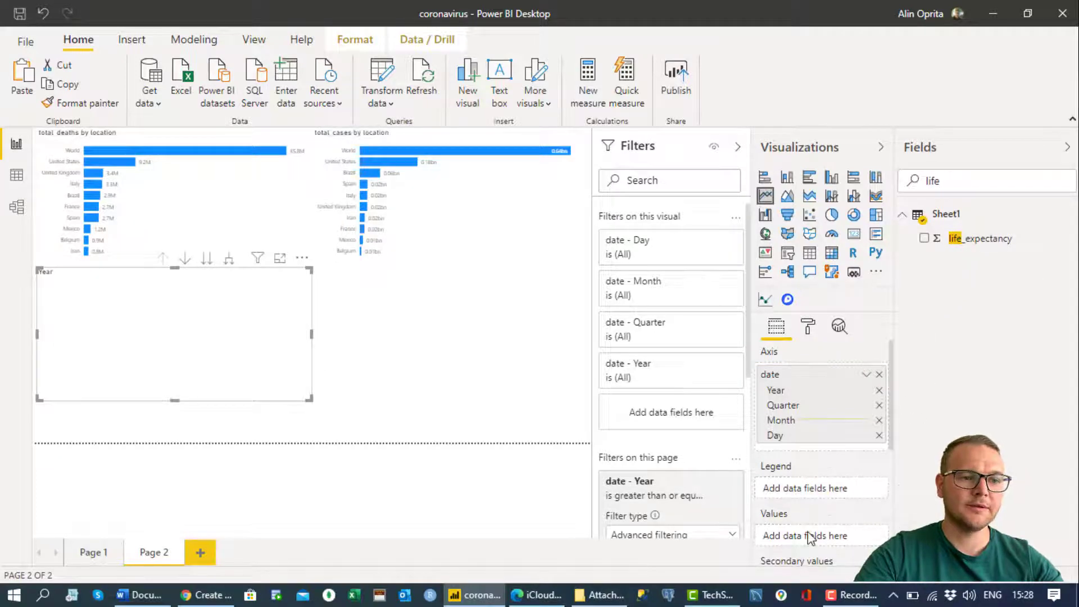
{"action": "right_click", "coordinate": [809, 539]}
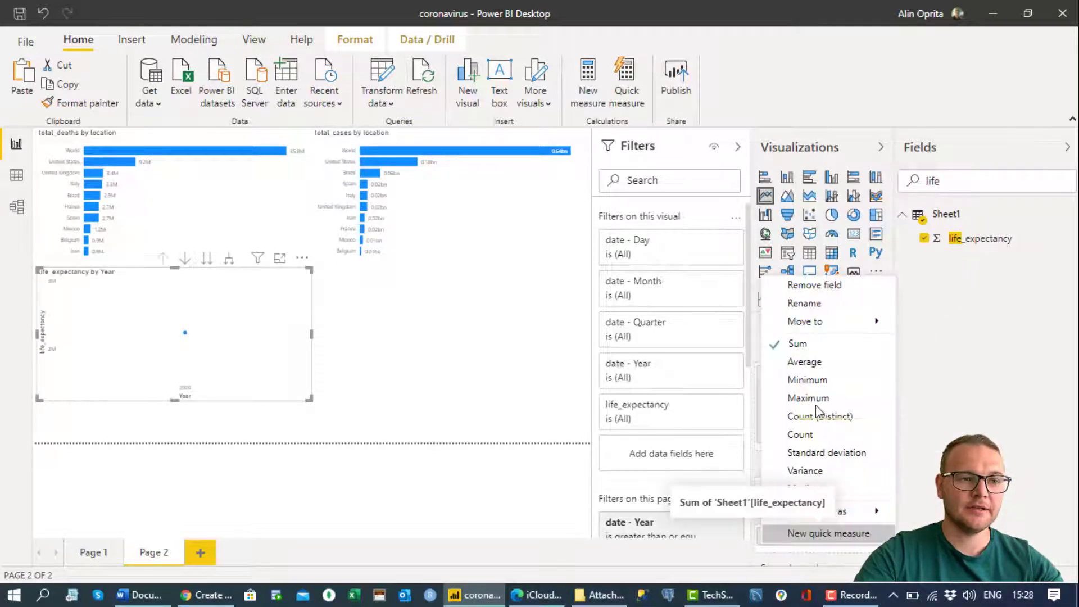
{"action": "left_click", "coordinate": [821, 366]}
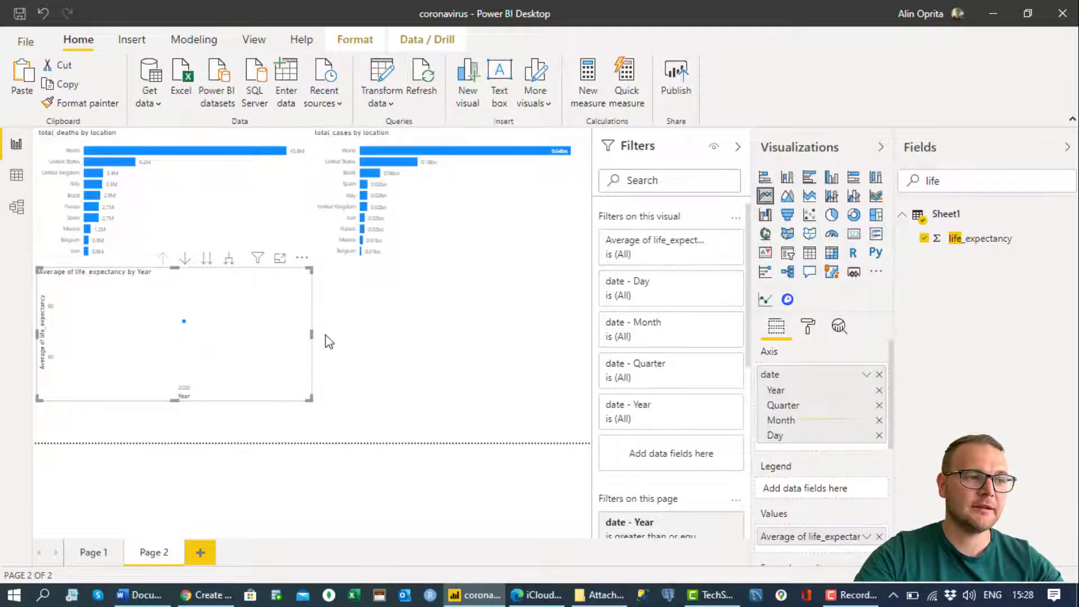
Step: Remove Year, Quarter and Day from the line chart's date axis, leaving only Month
{"action": "left_click_drag", "start_coordinate": [312, 336], "coordinate": [307, 306]}
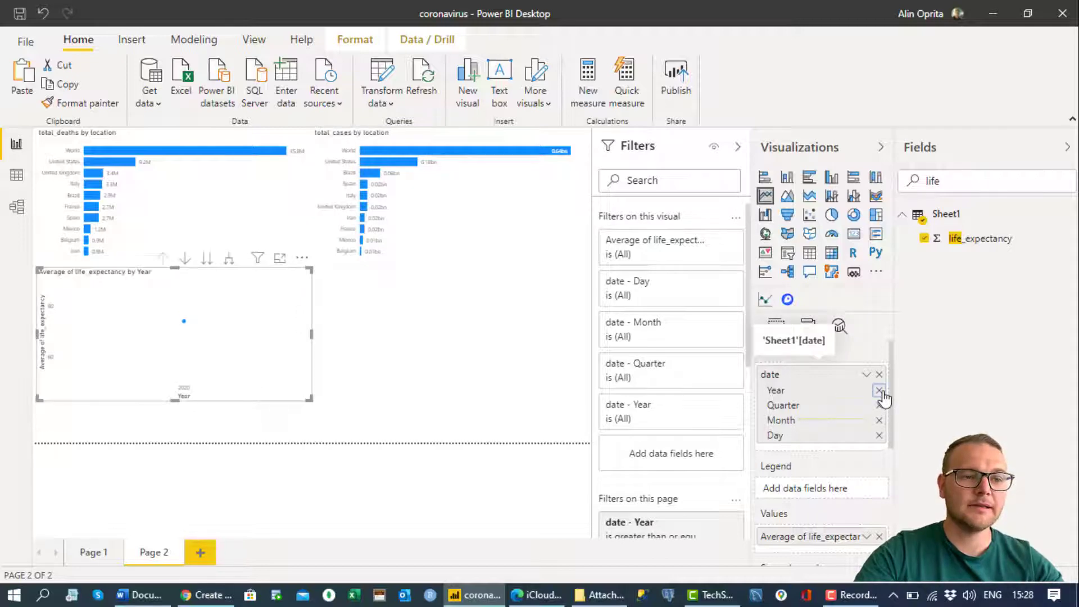
{"action": "left_click", "coordinate": [879, 390]}
{"action": "left_click", "coordinate": [879, 390]}
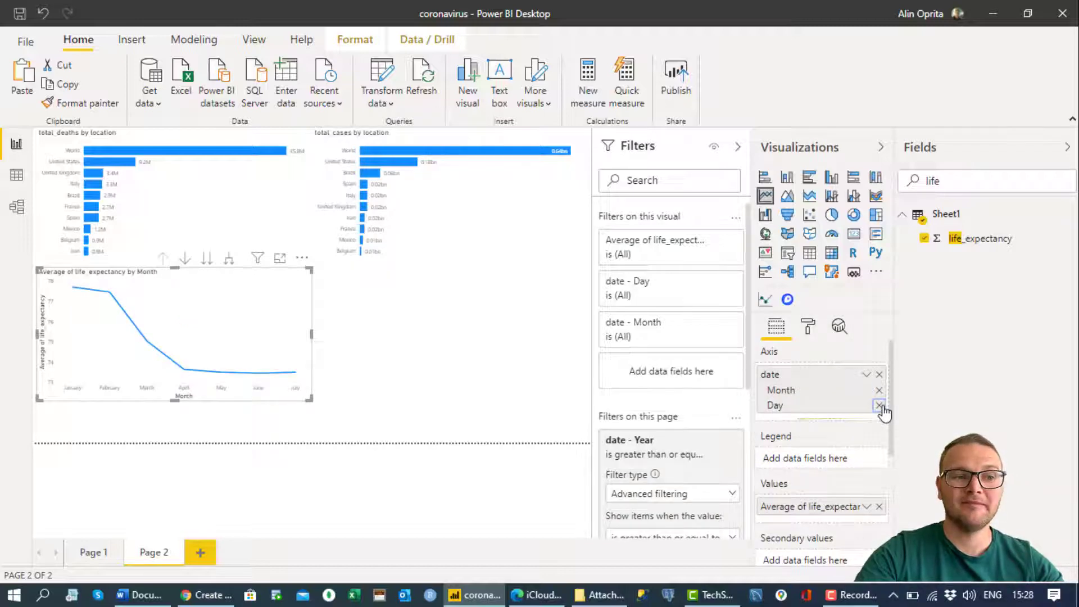
{"action": "left_click", "coordinate": [879, 406]}
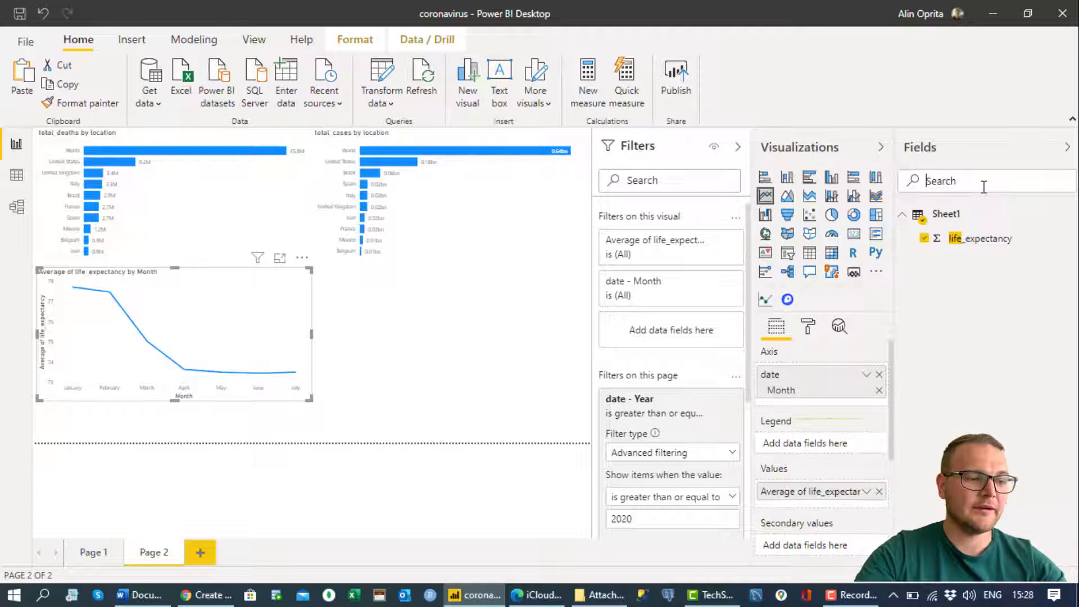
Step: Filter the life expectancy chart by date Year, showing values greater than or equal to 2020, and apply the filter
{"action": "type", "text": "date"}
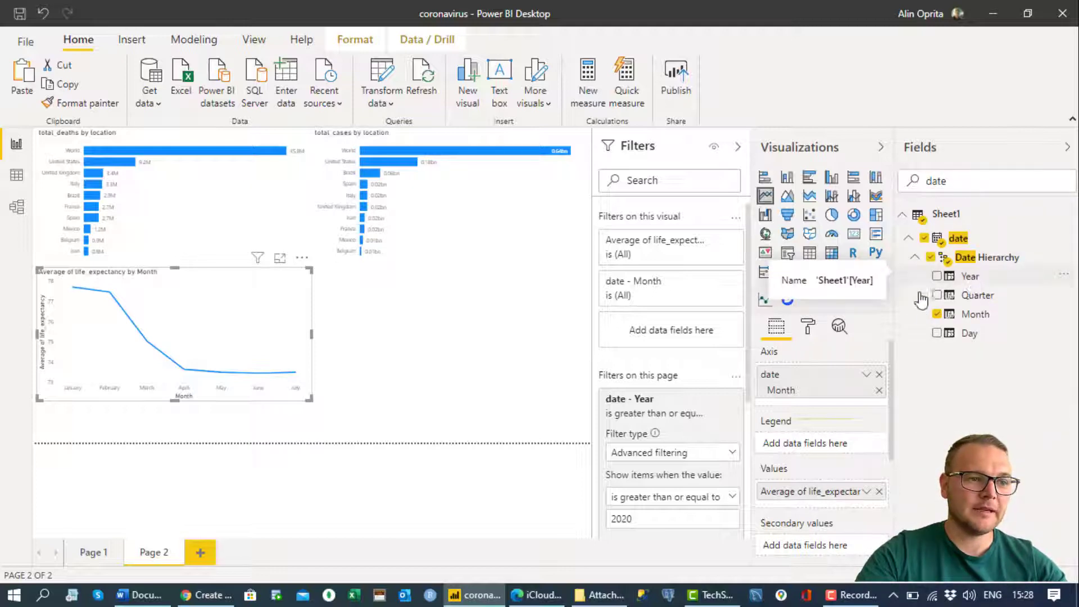
{"action": "left_click_drag", "start_coordinate": [976, 281], "coordinate": [680, 339]}
{"action": "left_click_drag", "start_coordinate": [679, 340], "coordinate": [679, 341]}
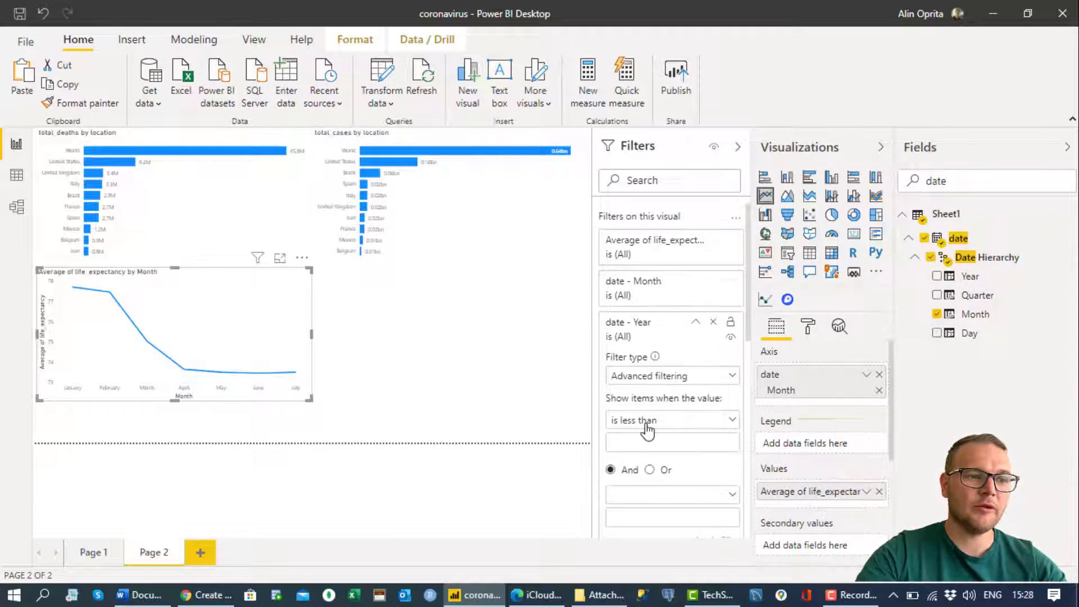
{"action": "left_click", "coordinate": [648, 430]}
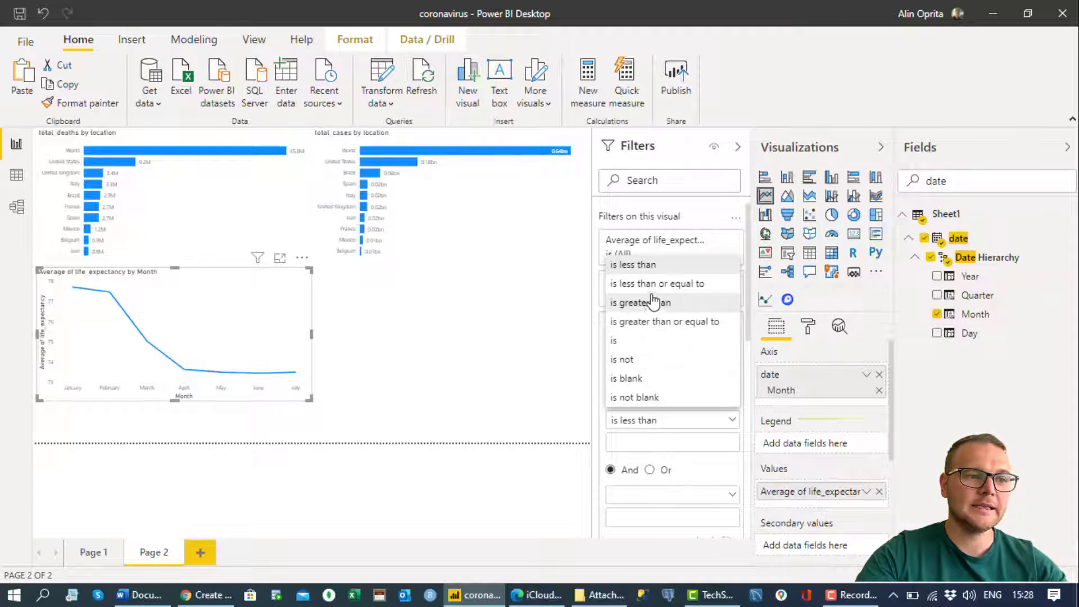
{"action": "left_click", "coordinate": [695, 325]}
{"action": "left_click", "coordinate": [652, 437]}
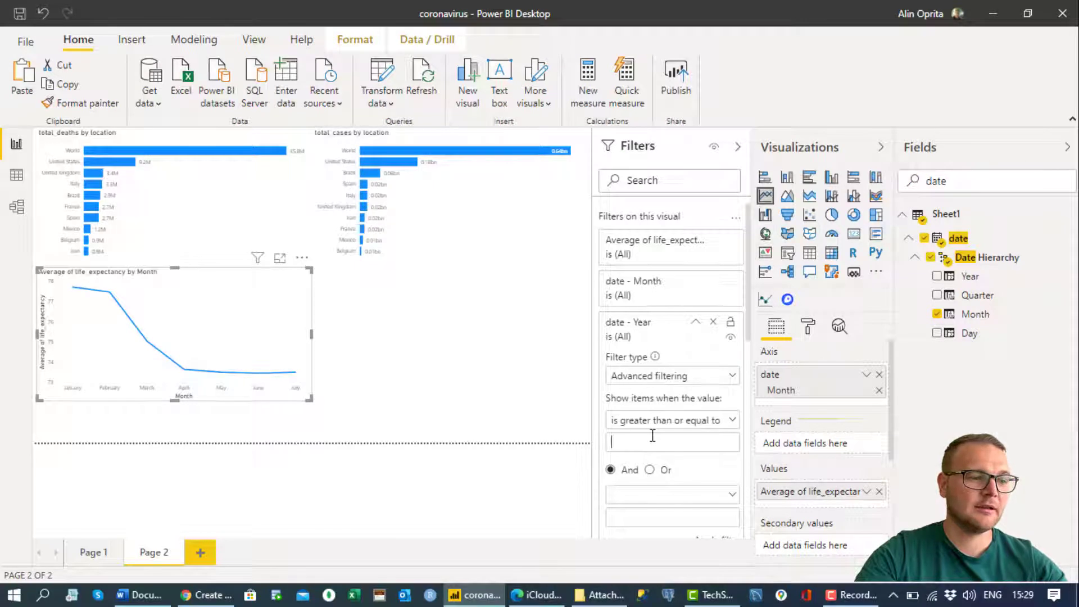
{"action": "type", "text": "2020"}
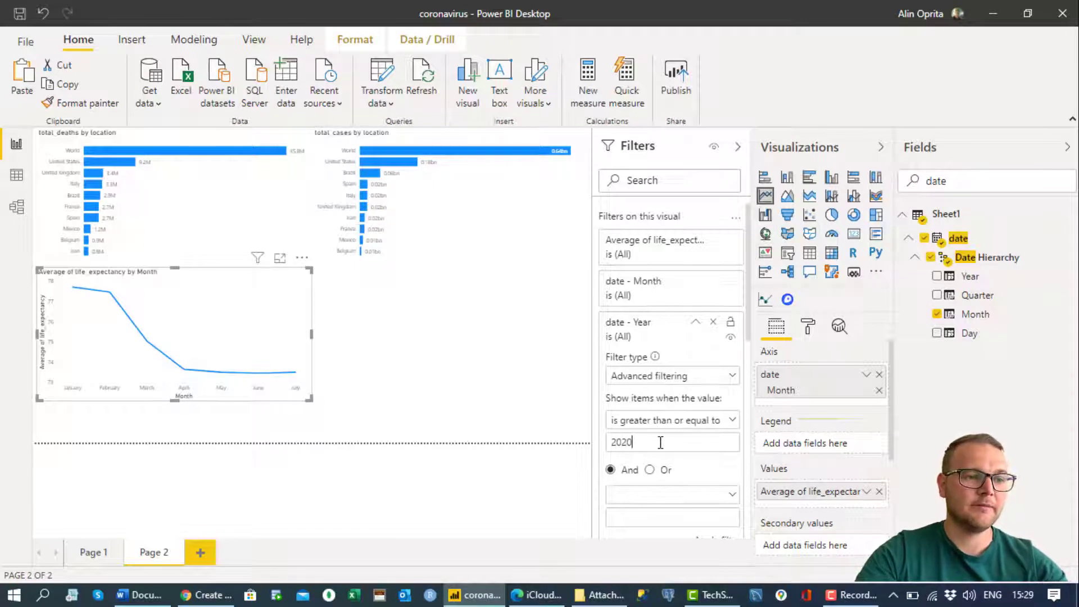
{"action": "scroll", "coordinate": [660, 442], "scroll_direction": "down", "scroll_amount": 3}
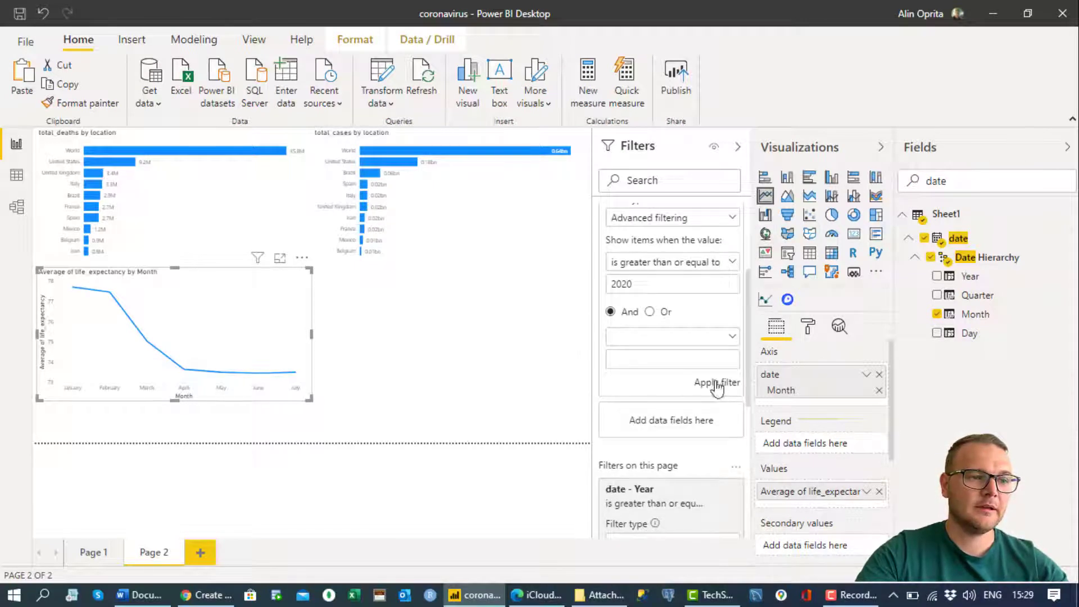
{"action": "left_click", "coordinate": [716, 384]}
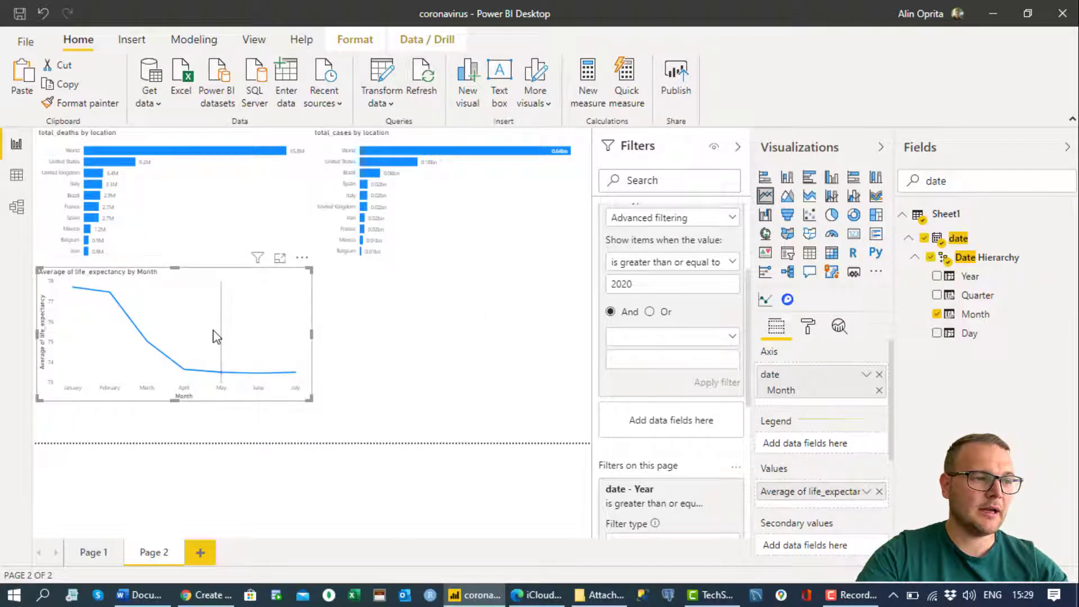
Step: Turn off the Y axis of the life expectancy line chart
{"action": "left_click", "coordinate": [807, 329]}
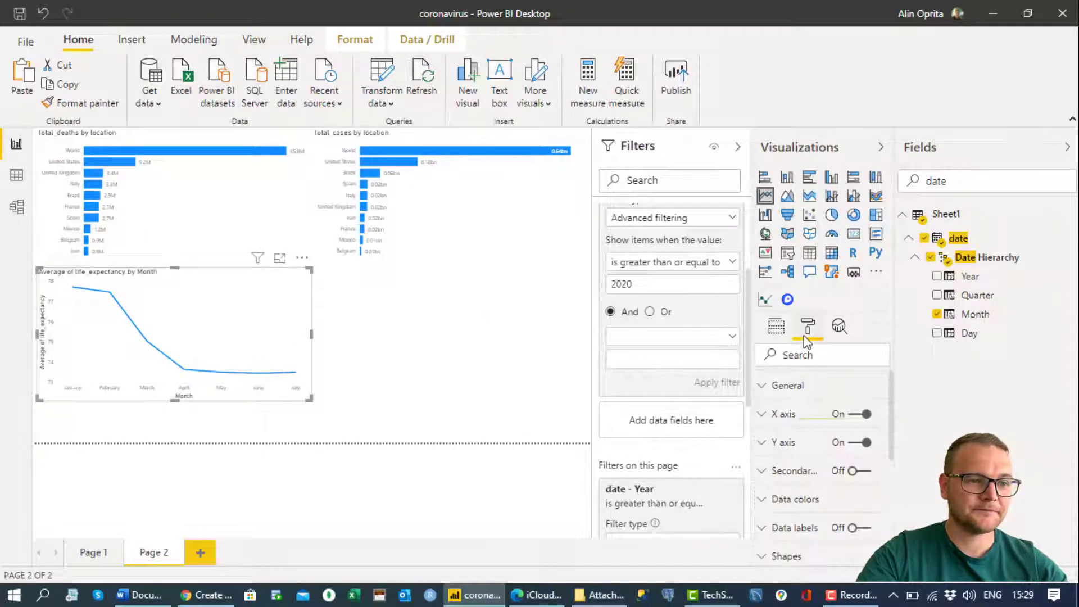
{"action": "left_click", "coordinate": [854, 444]}
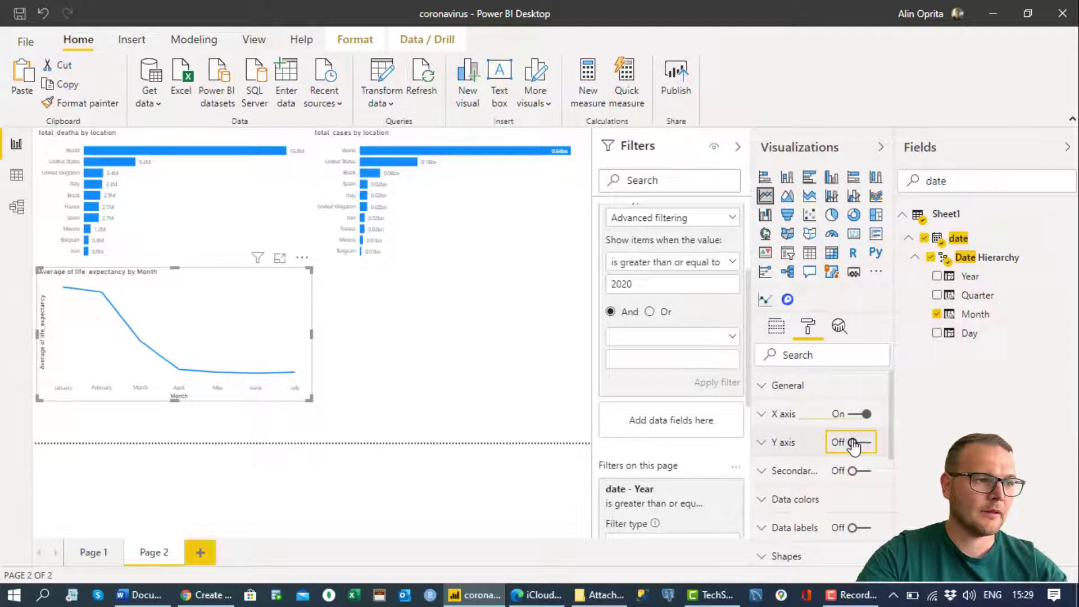
{"action": "left_click", "coordinate": [793, 444]}
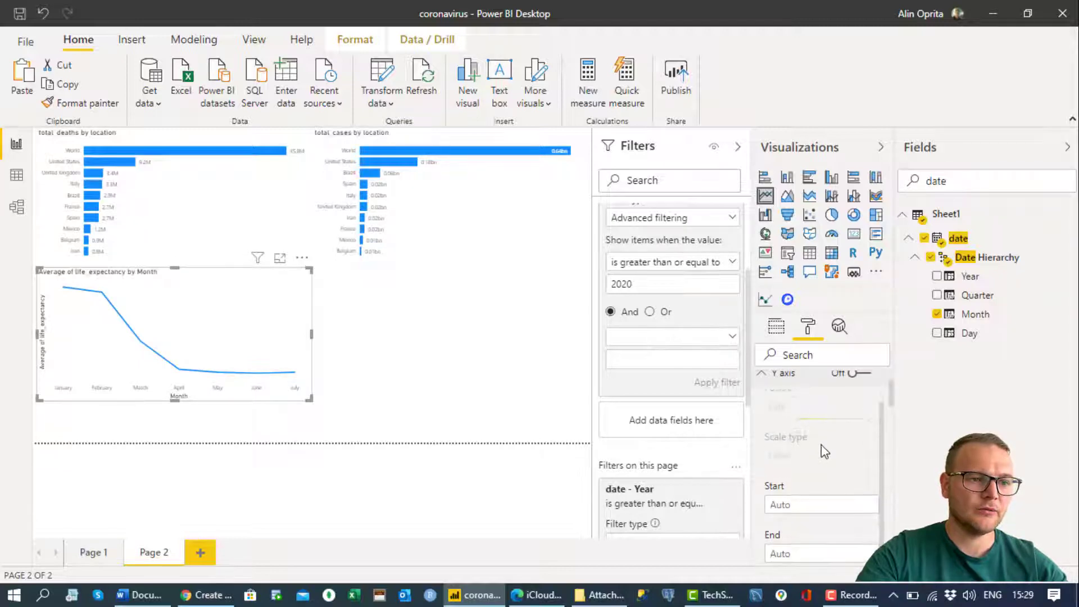
{"action": "scroll", "coordinate": [809, 419], "scroll_direction": "up", "scroll_amount": 3}
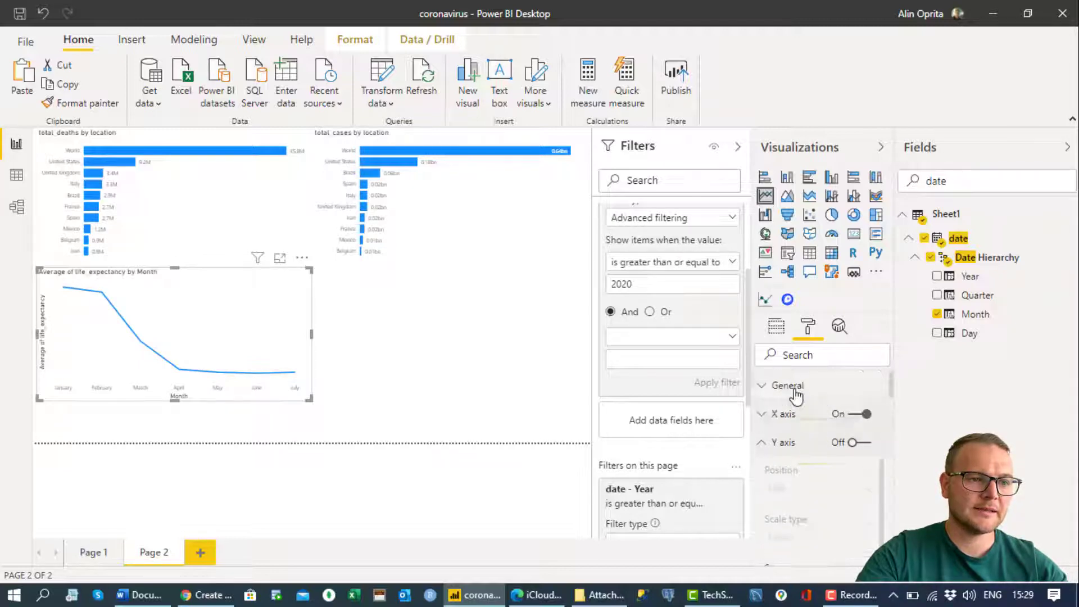
Step: Turn off the X axis title of the life expectancy chart and turn on its data labels
{"action": "left_click", "coordinate": [789, 430]}
{"action": "scroll", "coordinate": [798, 444], "scroll_direction": "down", "scroll_amount": 5}
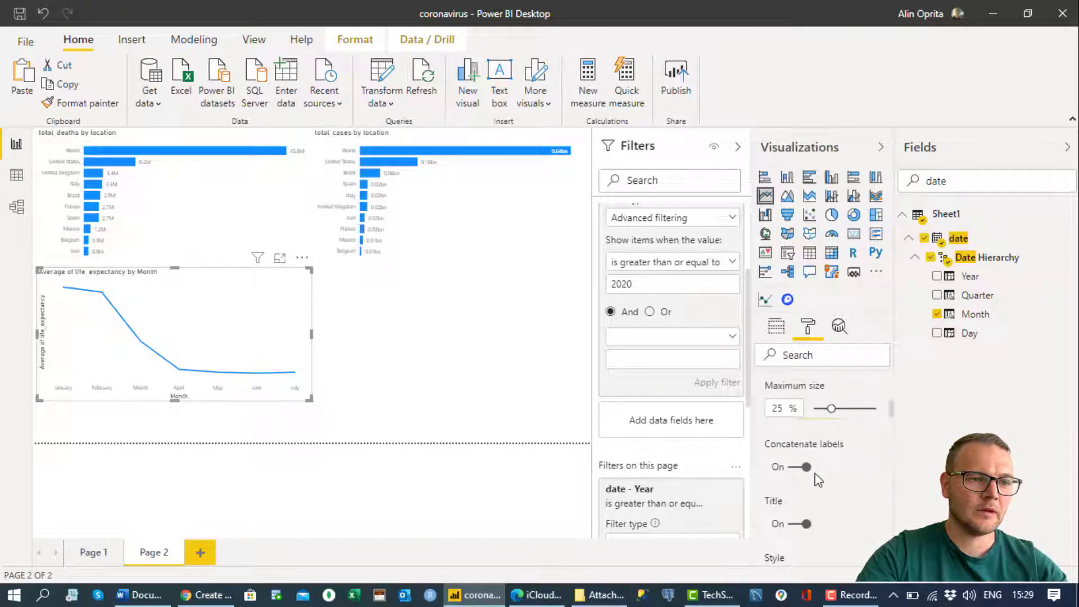
{"action": "left_click", "coordinate": [801, 523]}
{"action": "scroll", "coordinate": [793, 439], "scroll_direction": "up", "scroll_amount": 3}
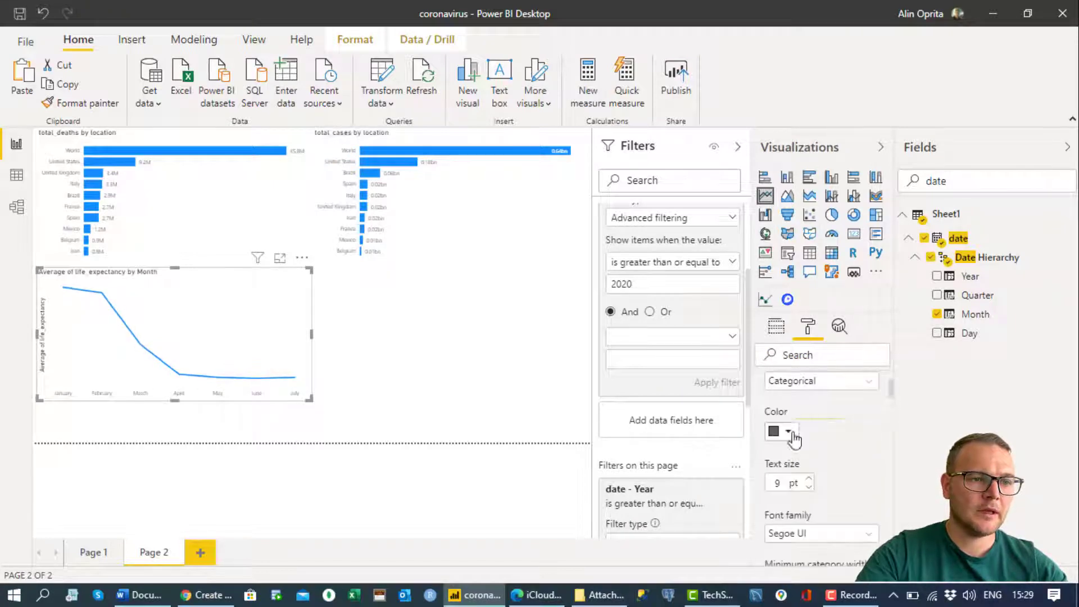
{"action": "scroll", "coordinate": [794, 439], "scroll_direction": "up", "scroll_amount": 3}
{"action": "left_click", "coordinate": [798, 423]}
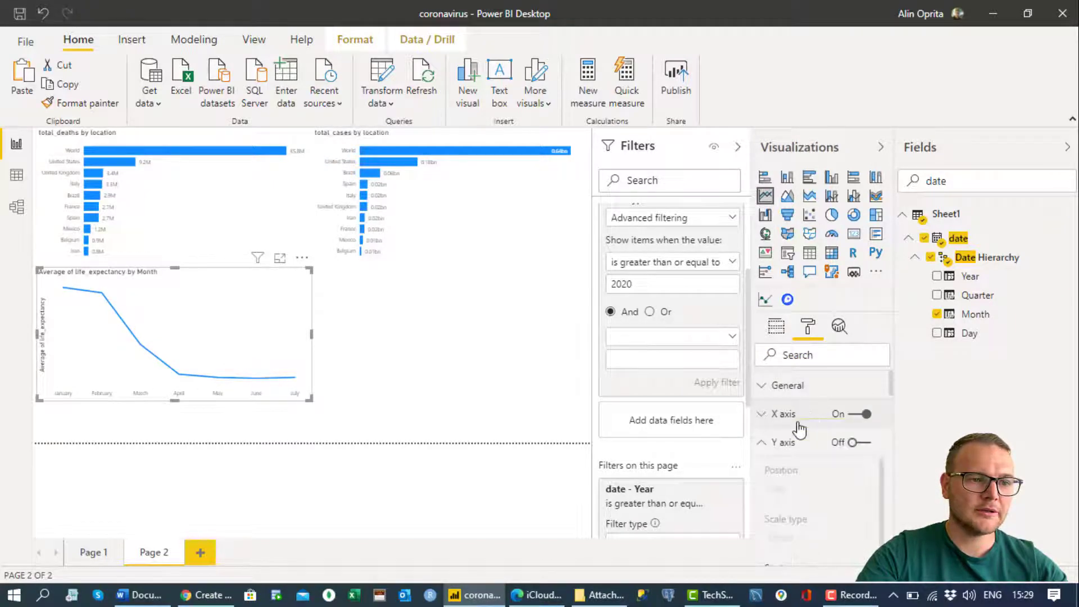
{"action": "left_click", "coordinate": [805, 443]}
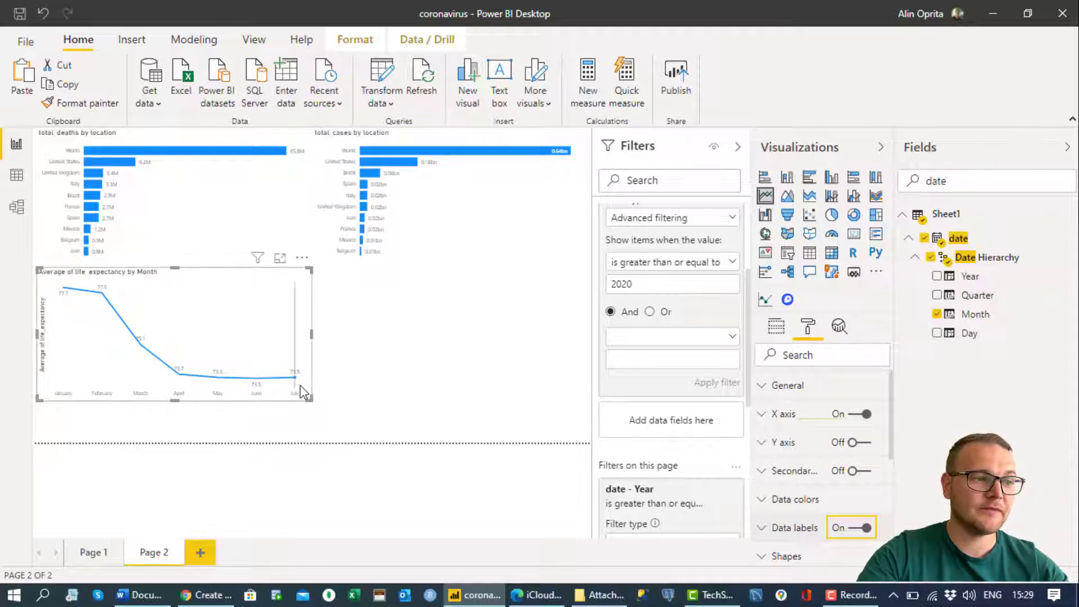
Step: Duplicate the life expectancy chart, checking the question list in Word, and place the copy beside the original beneath the total_cases chart
{"action": "mouse_move", "coordinate": [301, 385]}
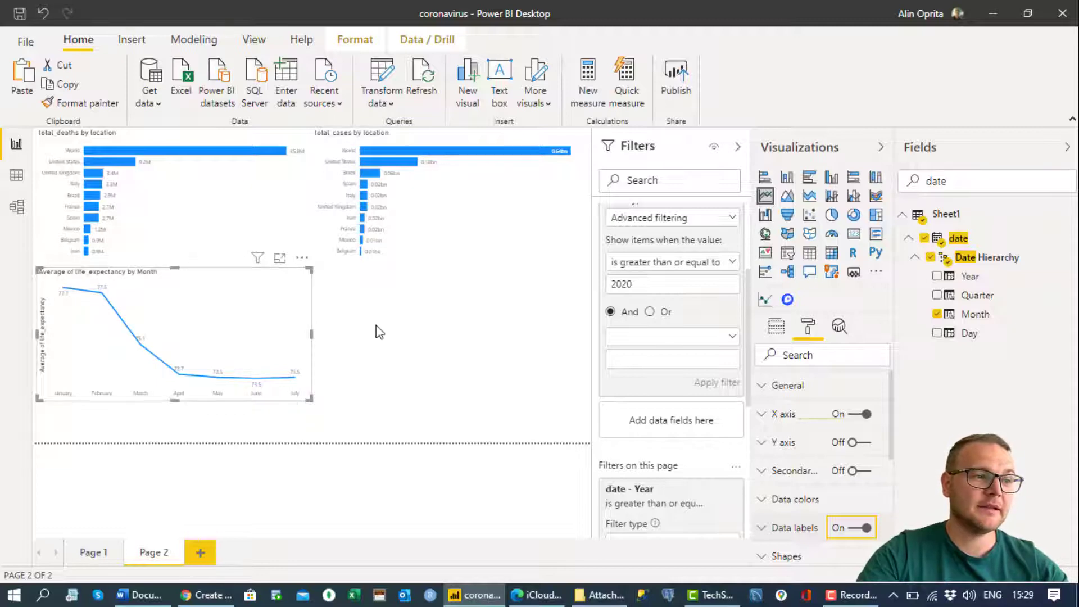
{"action": "mouse_move", "coordinate": [279, 327]}
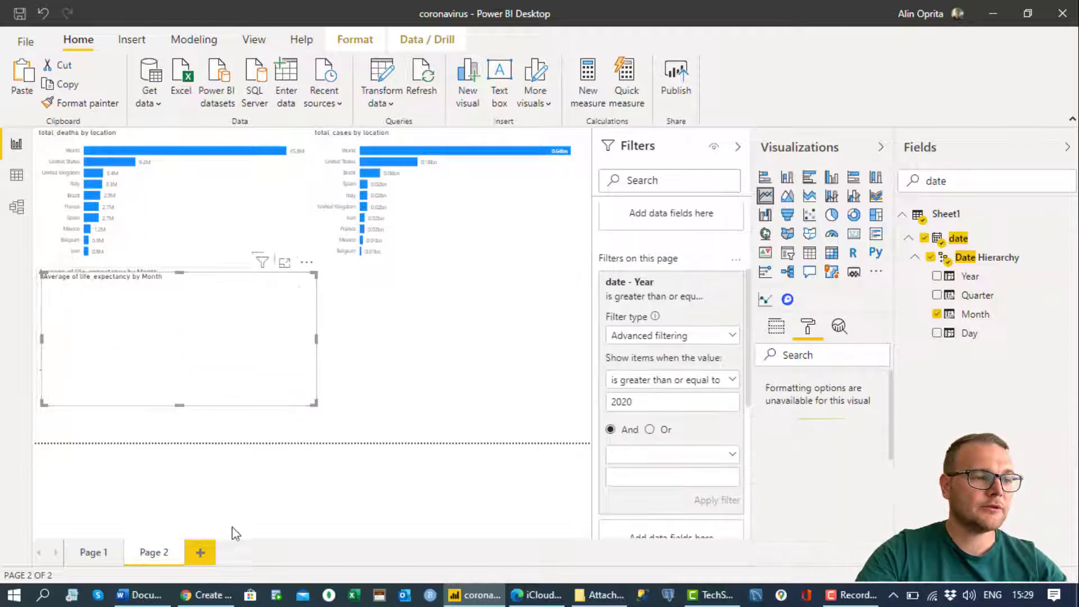
{"action": "left_click", "coordinate": [150, 596]}
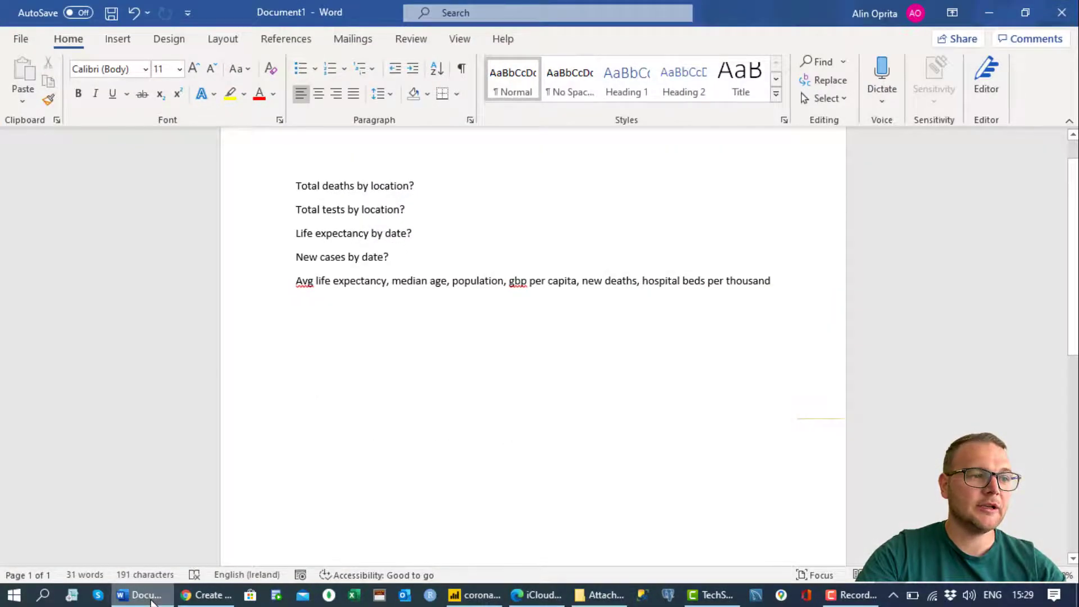
{"action": "left_click", "coordinate": [149, 596]}
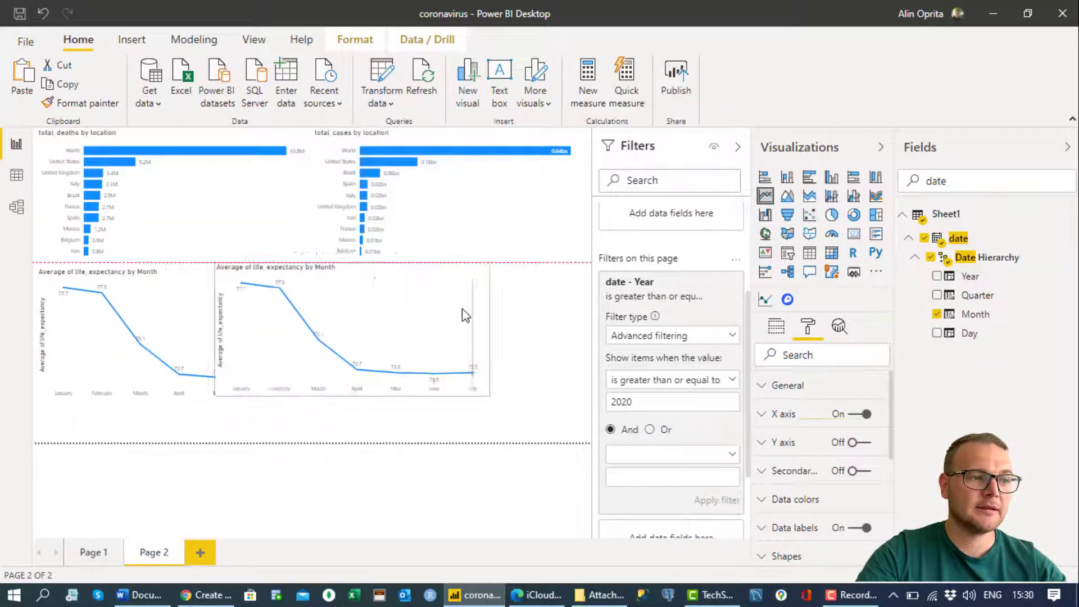
{"action": "left_click_drag", "start_coordinate": [465, 316], "coordinate": [535, 313]}
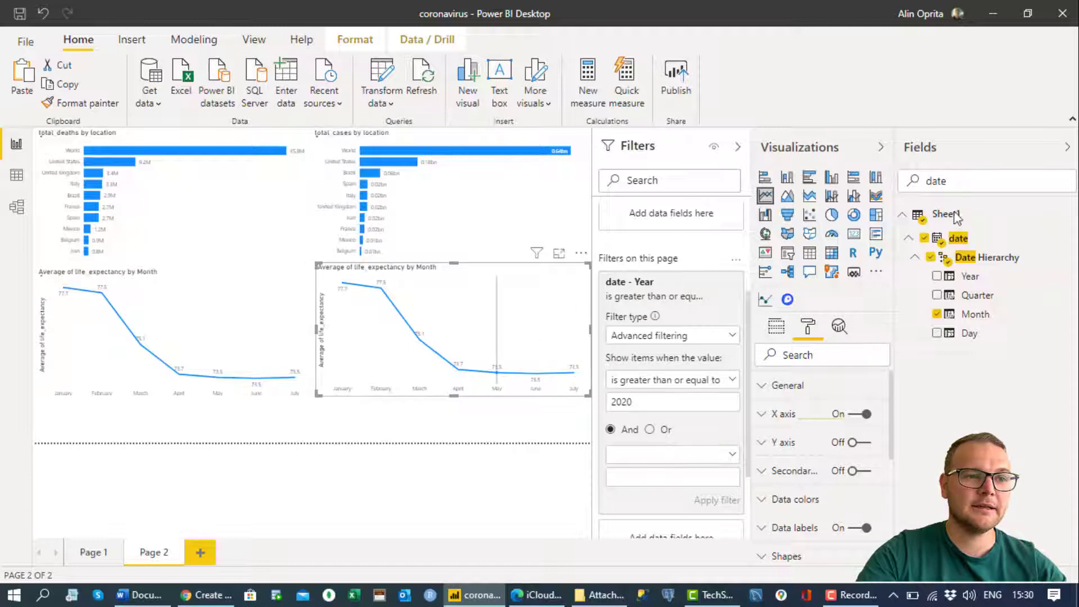
Step: Replace life_expectancy with new_cases as the values of the duplicated line chart, keeping date Month on its axis
{"action": "key", "text": "BackSpace"}
{"action": "key", "text": "BackSpace"}
{"action": "key", "text": "BackSpace"}
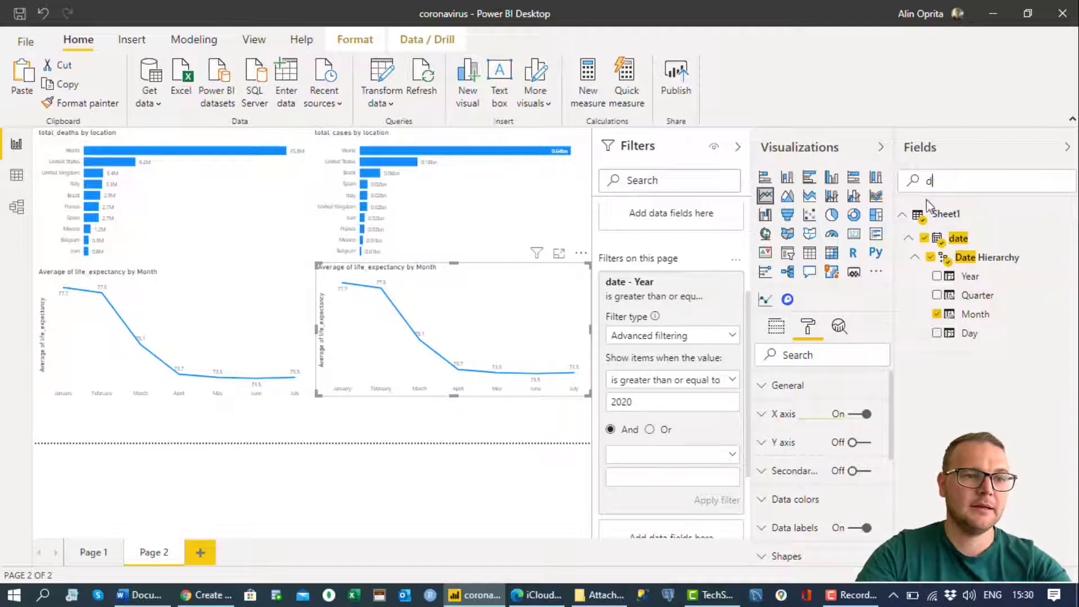
{"action": "key", "text": "BackSpace"}
{"action": "left_click", "coordinate": [772, 331]}
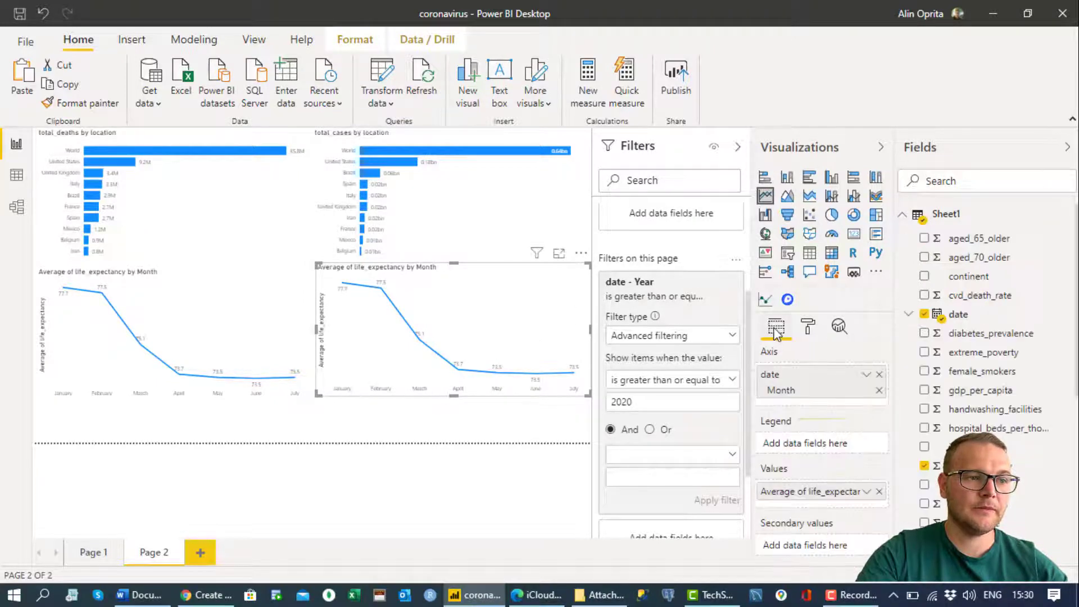
{"action": "left_click", "coordinate": [878, 491]}
{"action": "left_click", "coordinate": [944, 180]}
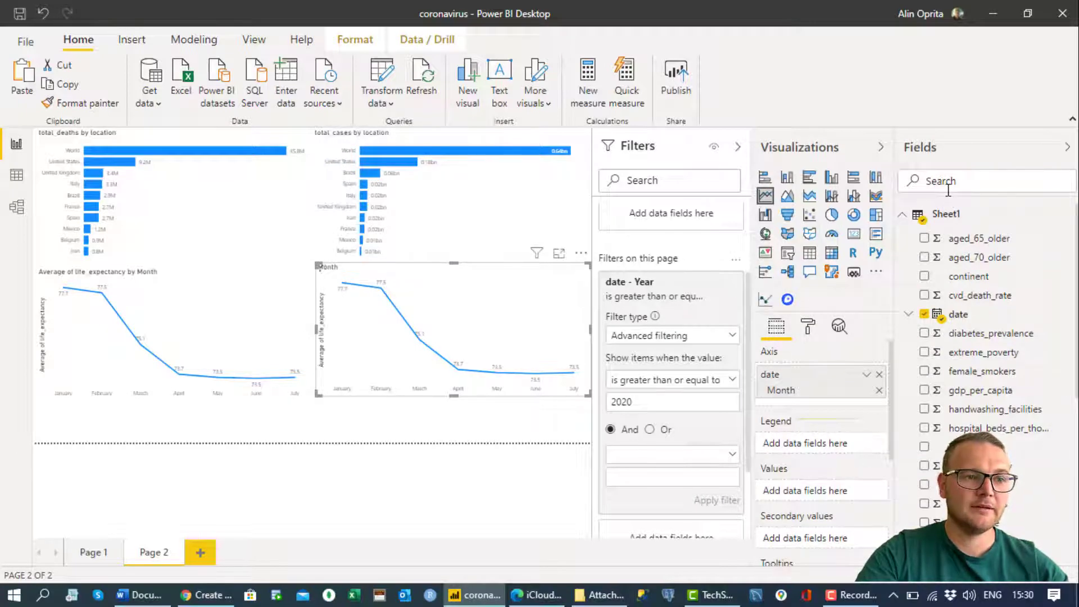
{"action": "type", "text": "new"}
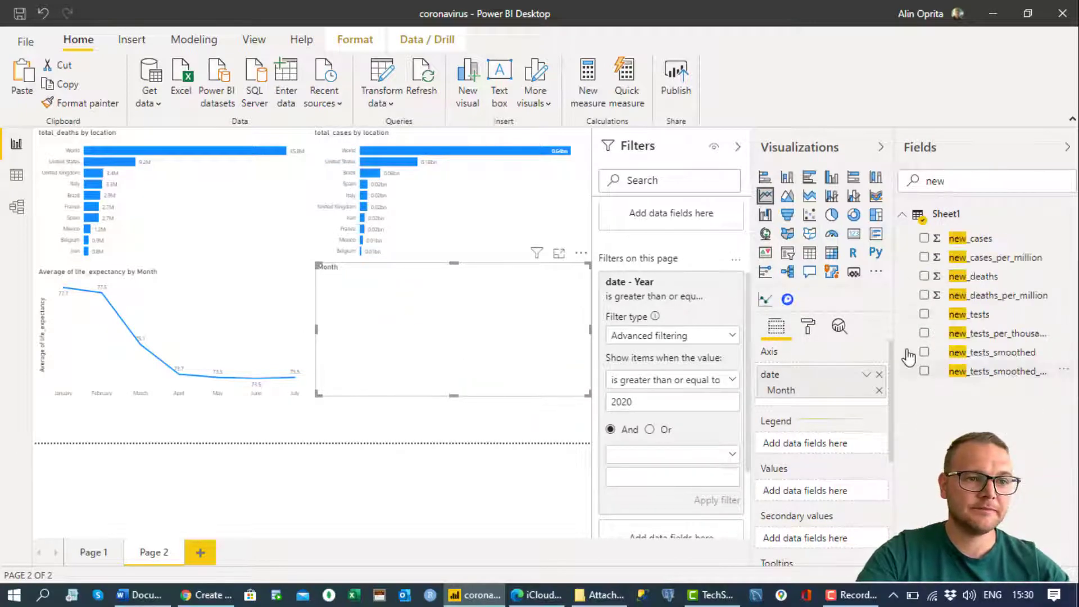
{"action": "left_click", "coordinate": [965, 317]}
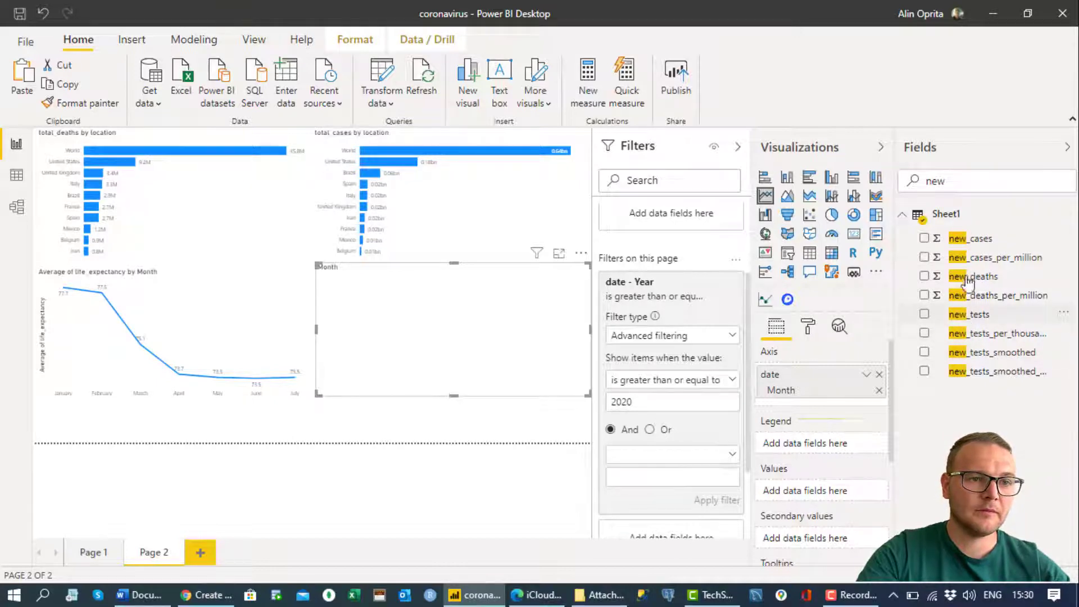
{"action": "left_click_drag", "start_coordinate": [970, 247], "coordinate": [820, 500]}
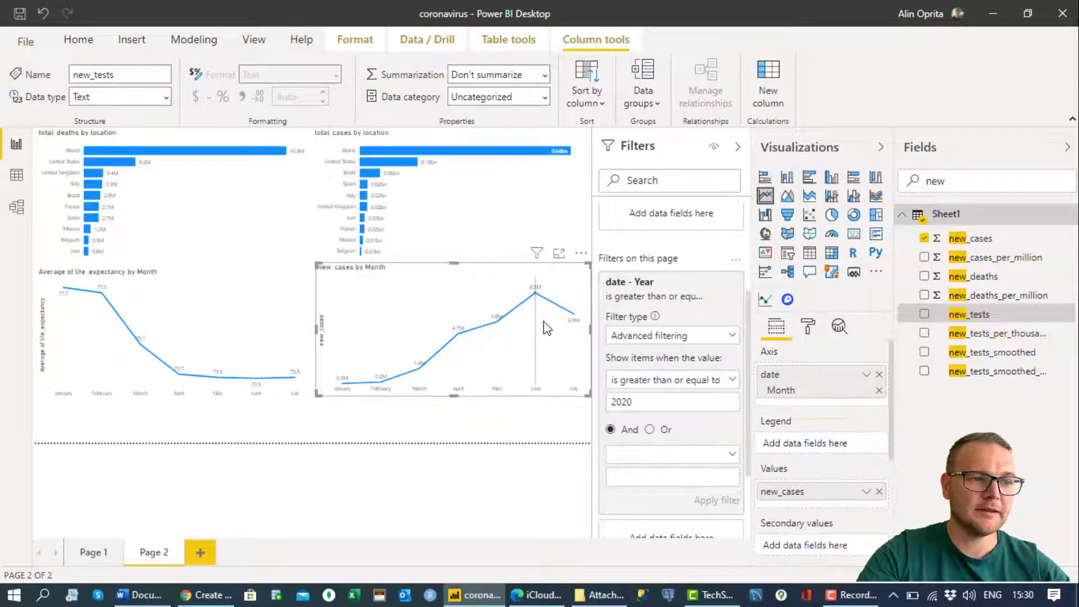
{"action": "mouse_move", "coordinate": [545, 329]}
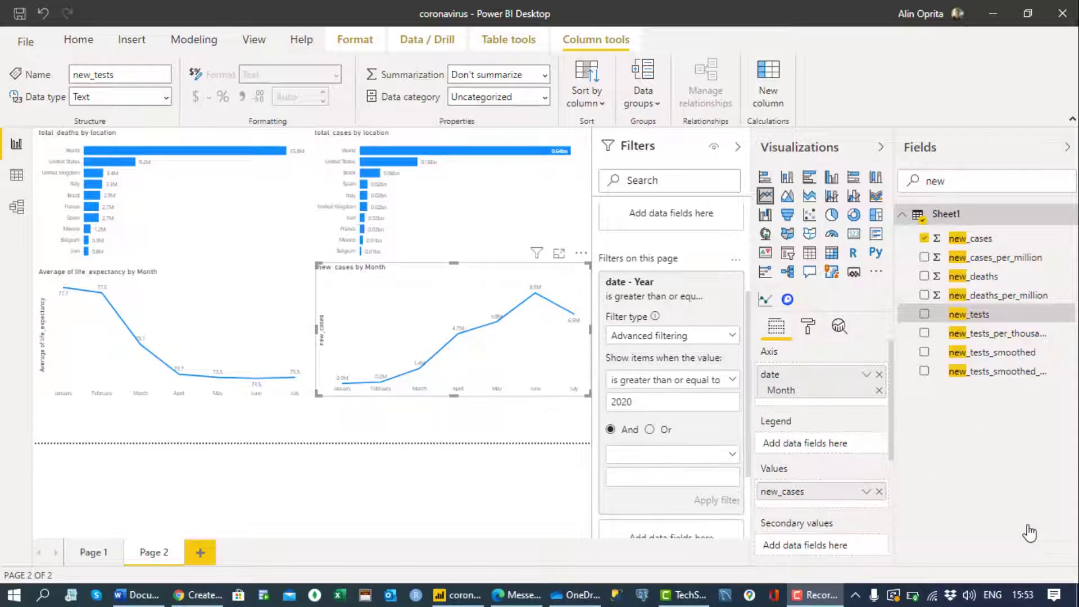
Step: Check the question list in Word, then add a small card visual in Power BI beneath the life expectancy chart
{"action": "left_click", "coordinate": [137, 594]}
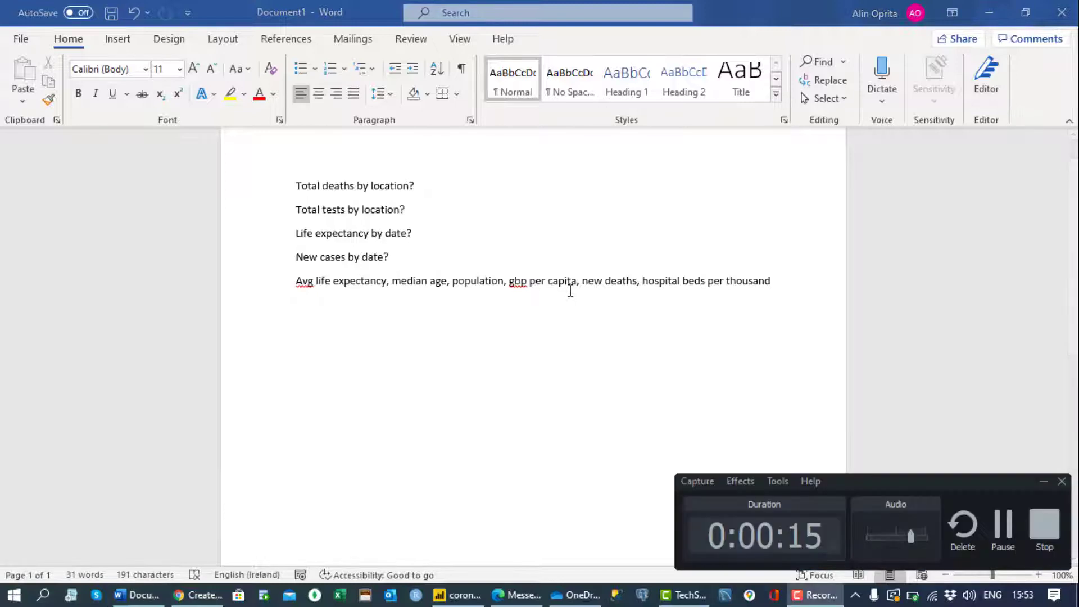
{"action": "left_click", "coordinate": [1042, 482]}
{"action": "left_click", "coordinate": [458, 595]}
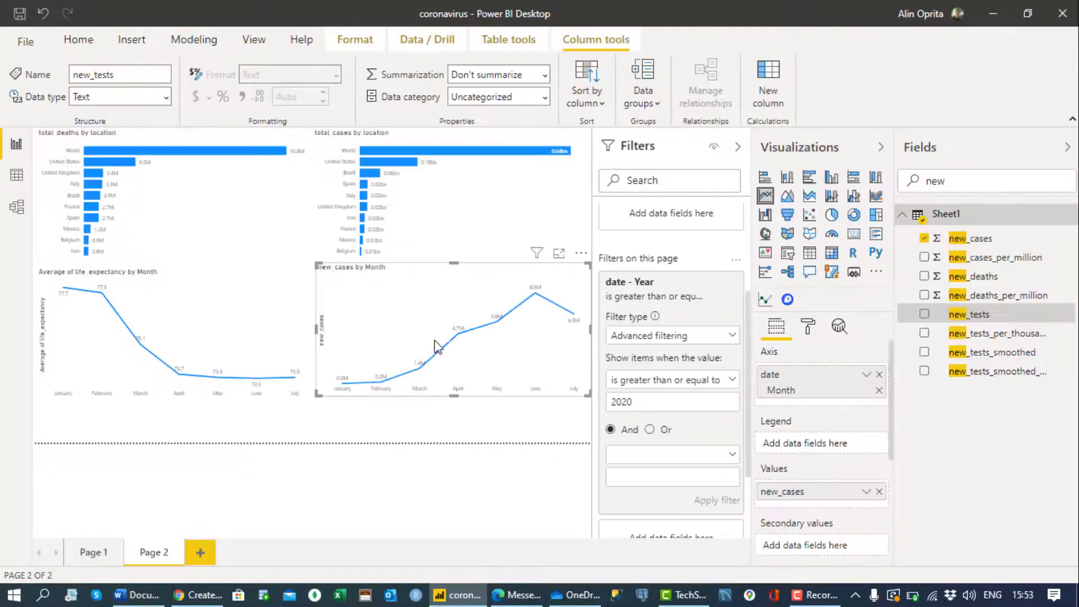
{"action": "left_click", "coordinate": [1003, 181]}
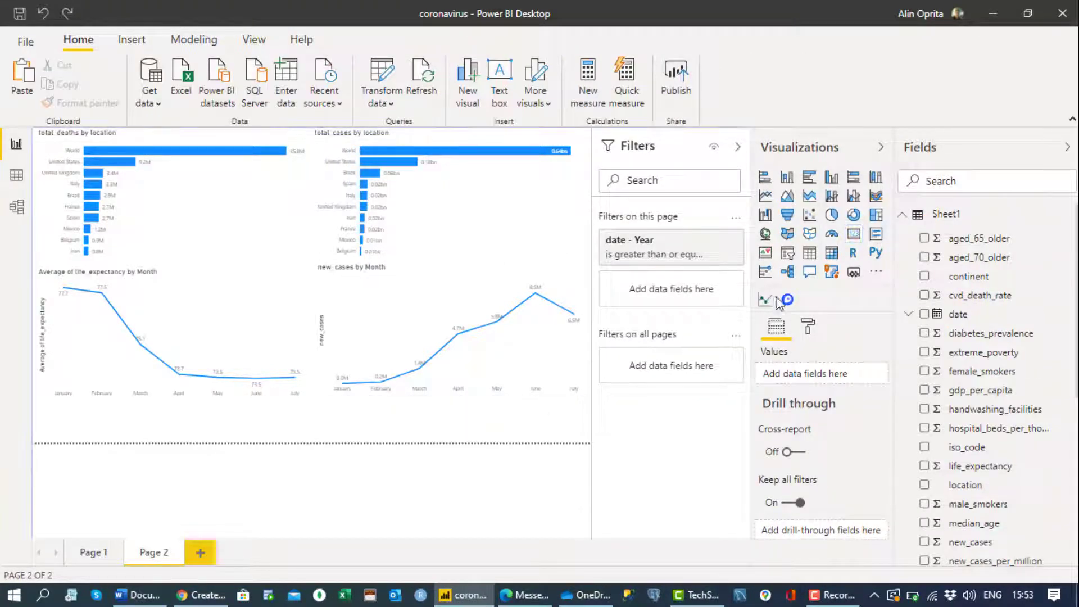
{"action": "left_click", "coordinate": [853, 235]}
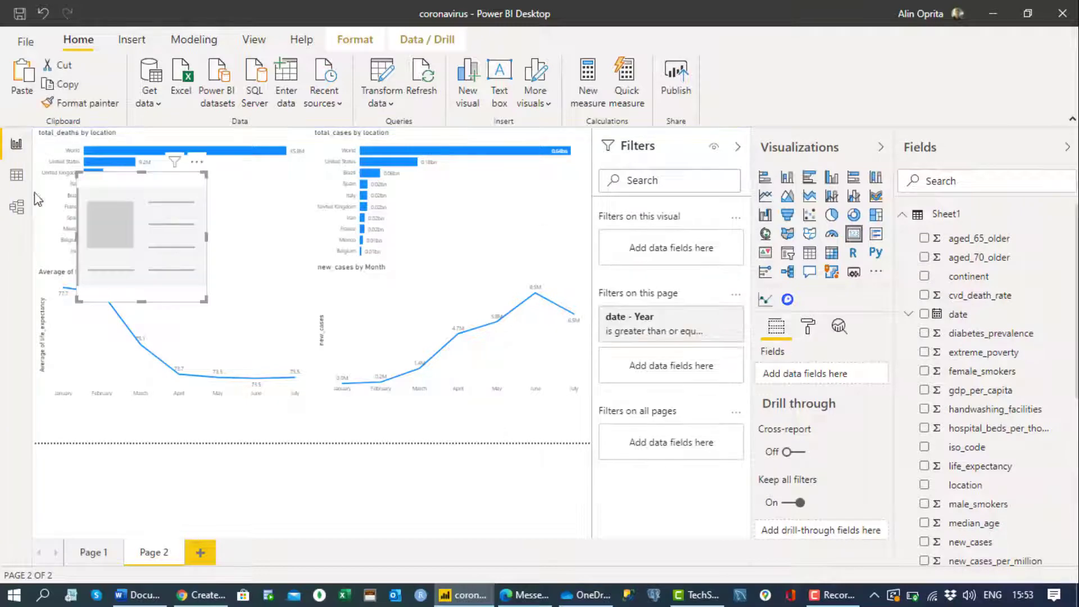
{"action": "left_click_drag", "start_coordinate": [143, 255], "coordinate": [87, 447]}
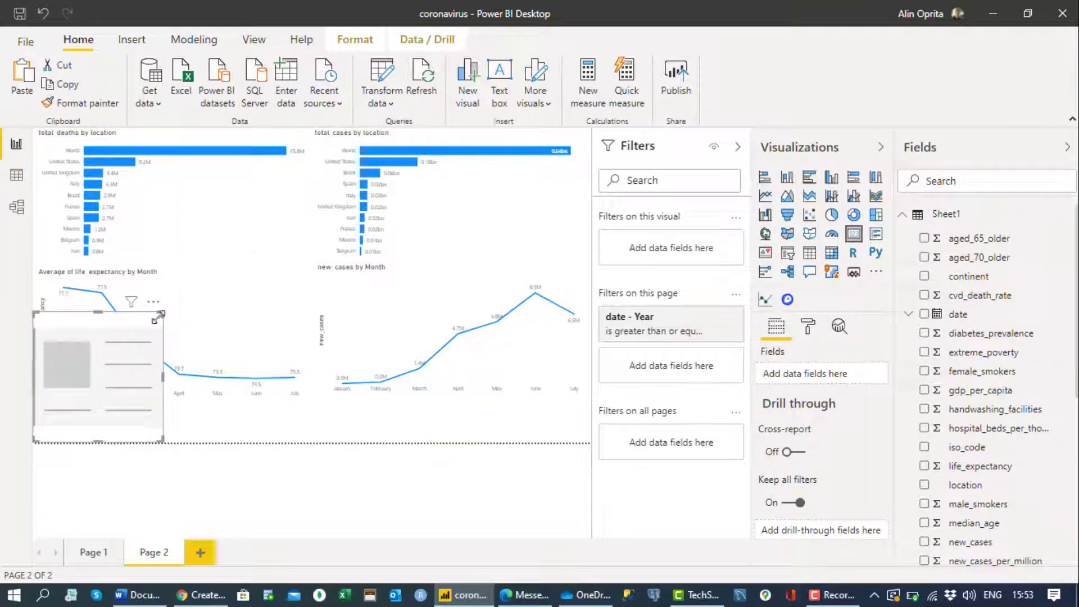
{"action": "left_click_drag", "start_coordinate": [164, 312], "coordinate": [138, 415]}
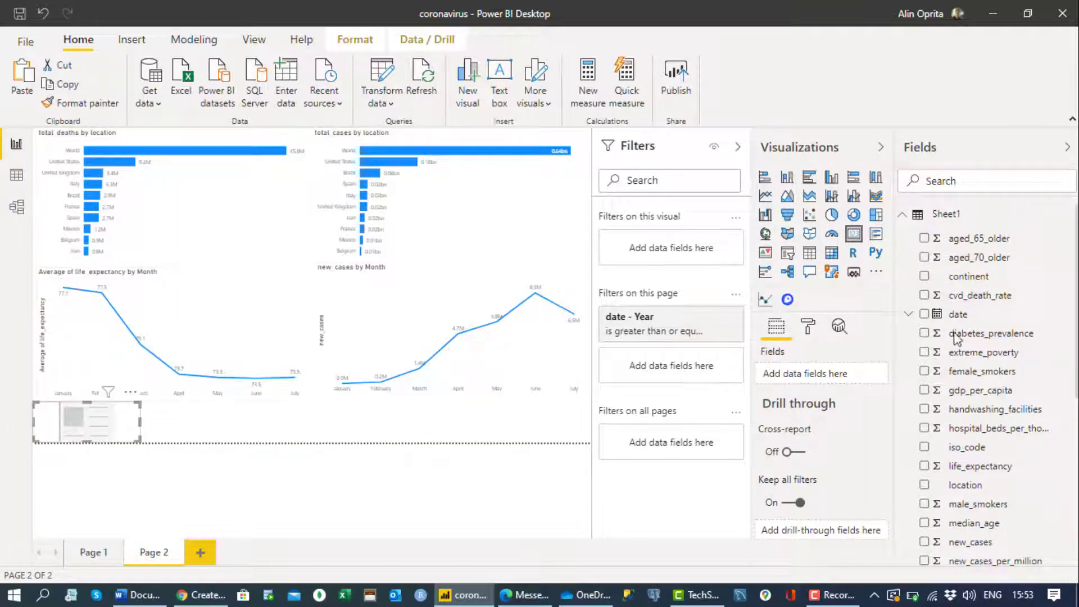
Step: Show the average of life_expectancy in the new card and narrow the card slightly
{"action": "left_click", "coordinate": [951, 187]}
{"action": "type", "text": "li"}
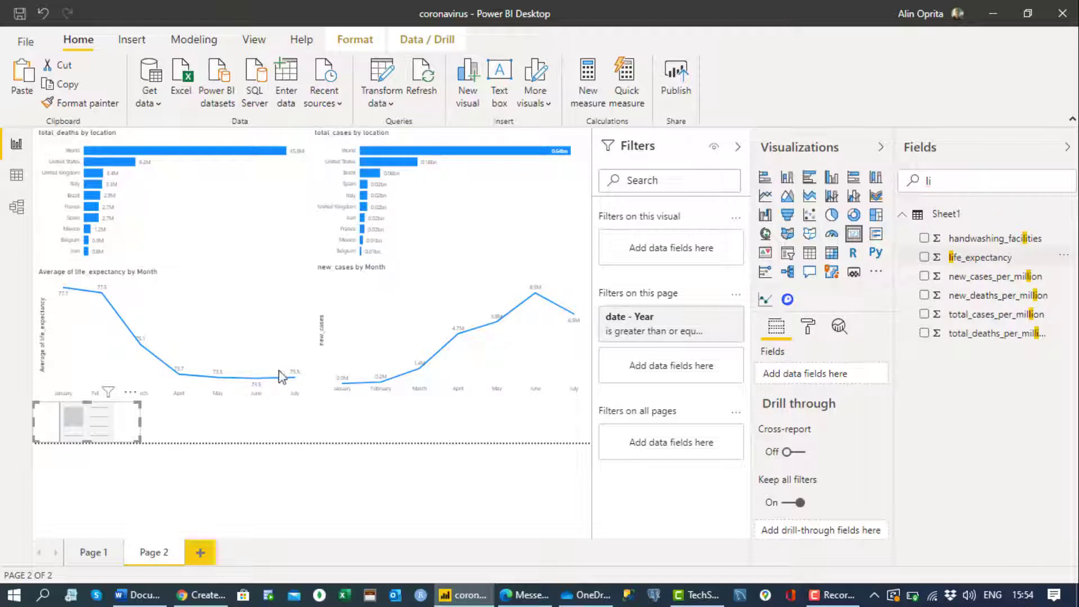
{"action": "left_click_drag", "start_coordinate": [280, 377], "coordinate": [811, 382]}
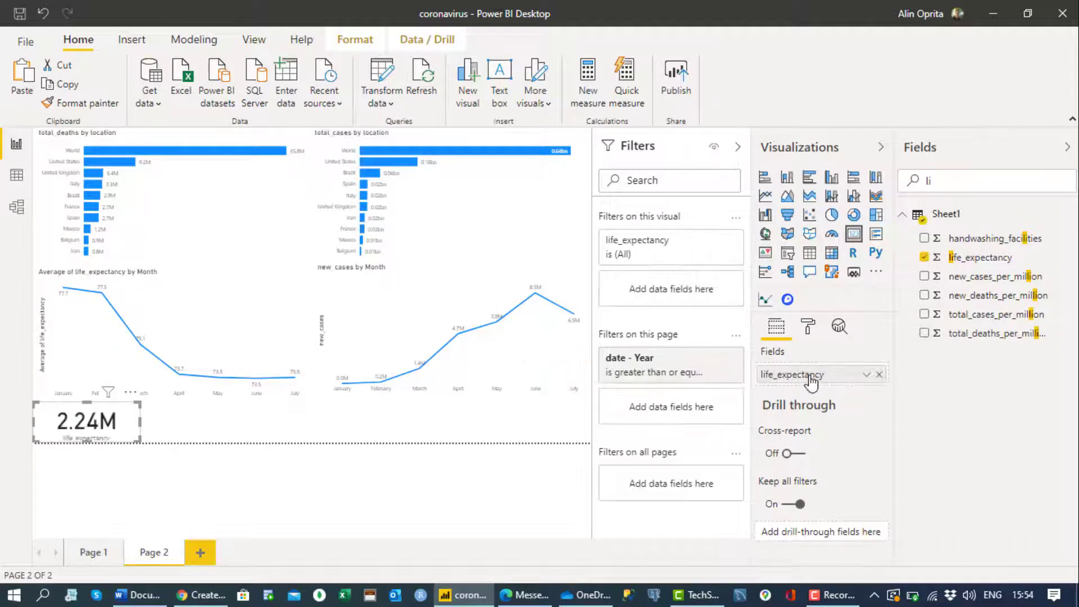
{"action": "right_click", "coordinate": [811, 382]}
{"action": "left_click", "coordinate": [292, 283]}
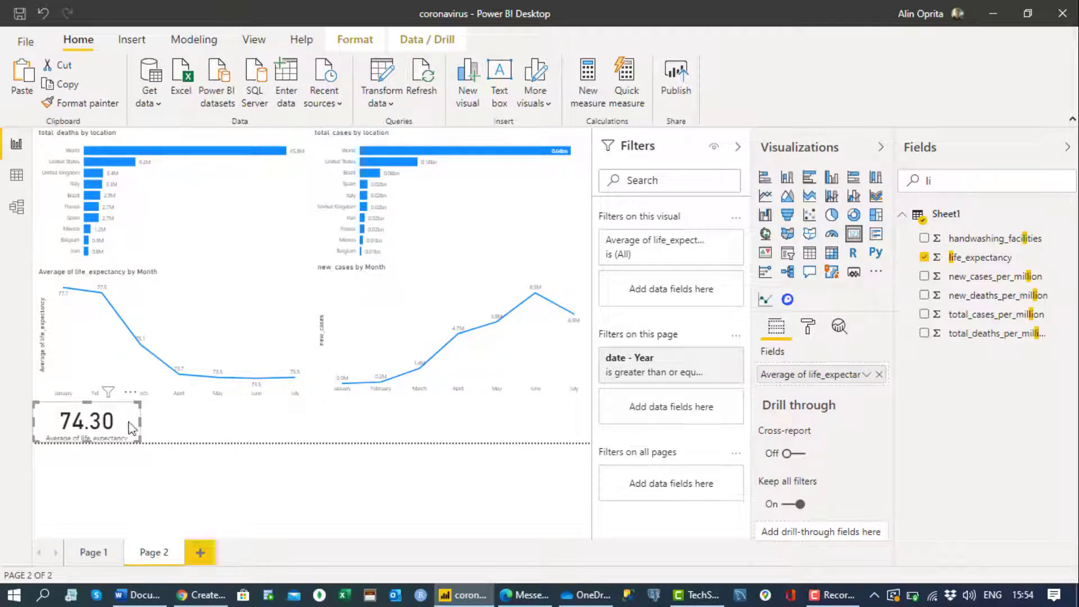
{"action": "left_click_drag", "start_coordinate": [141, 420], "coordinate": [127, 425]}
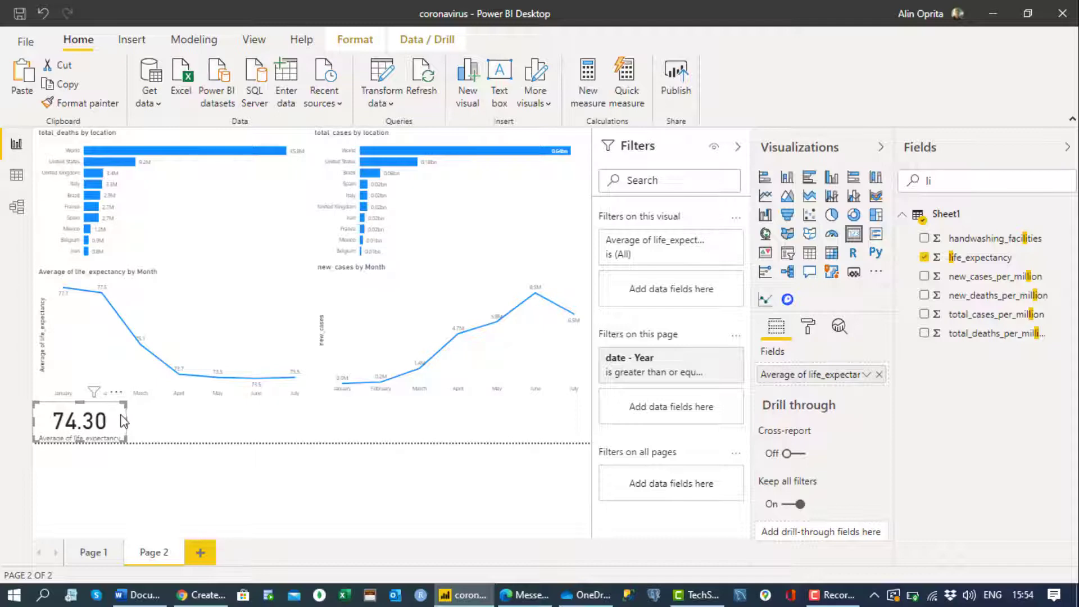
Step: Duplicate the life expectancy card beside the original, make the copy show the average of median_age, and narrow it slightly
{"action": "left_click_drag", "start_coordinate": [121, 415], "coordinate": [195, 434]}
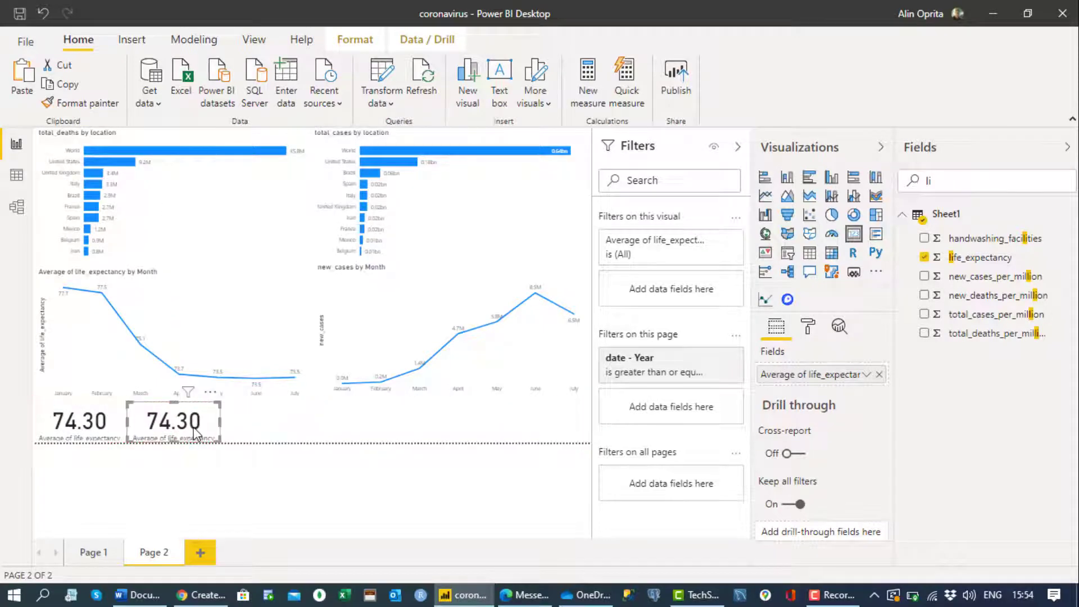
{"action": "left_click", "coordinate": [879, 374]}
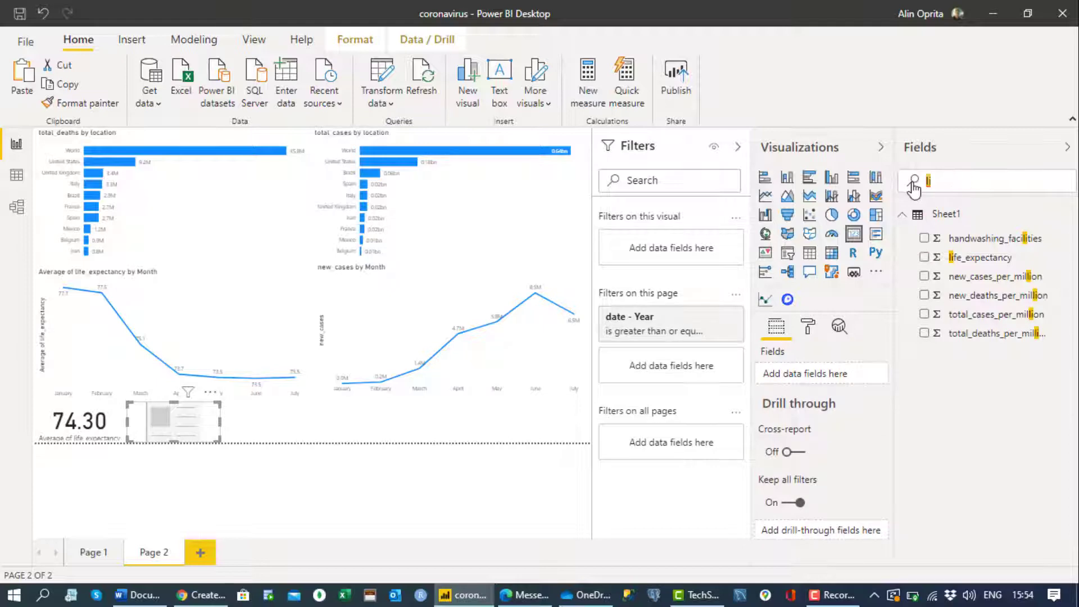
{"action": "type", "text": "edi"}
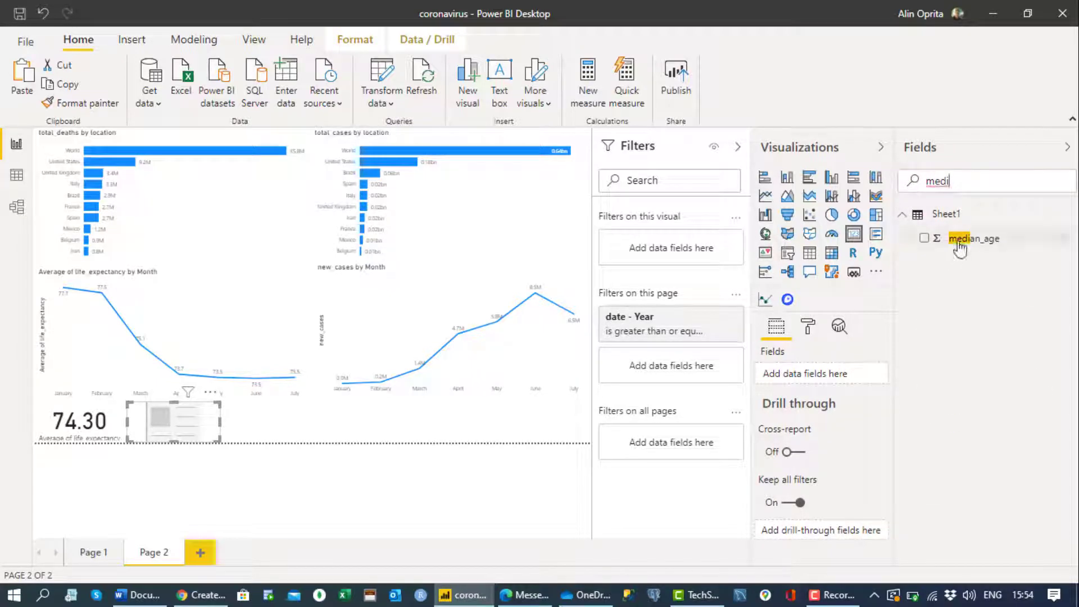
{"action": "left_click_drag", "start_coordinate": [959, 248], "coordinate": [827, 384]}
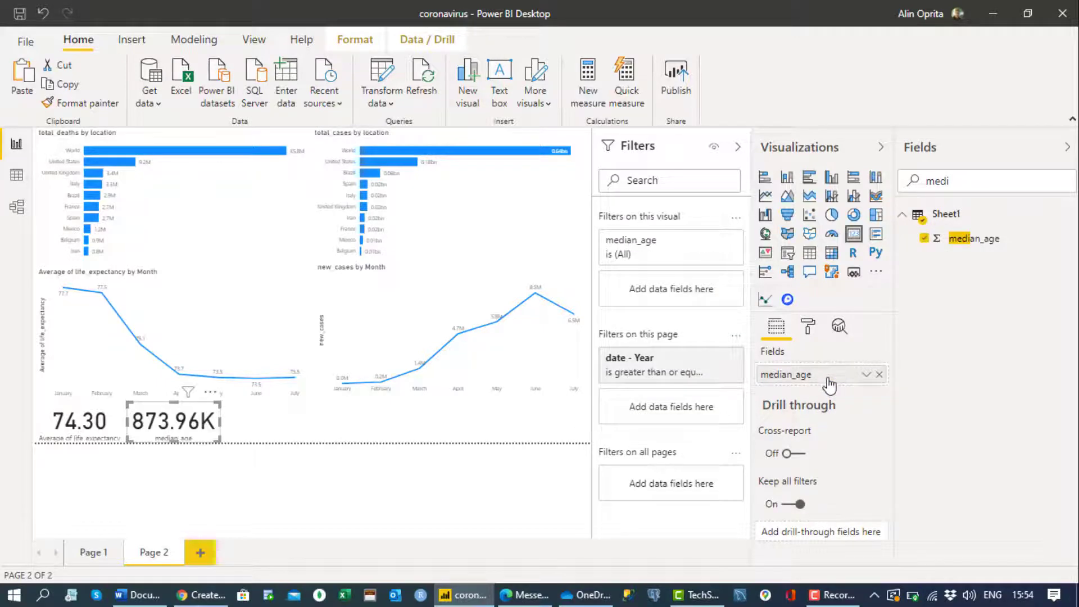
{"action": "right_click", "coordinate": [827, 375]}
{"action": "left_click", "coordinate": [800, 205]}
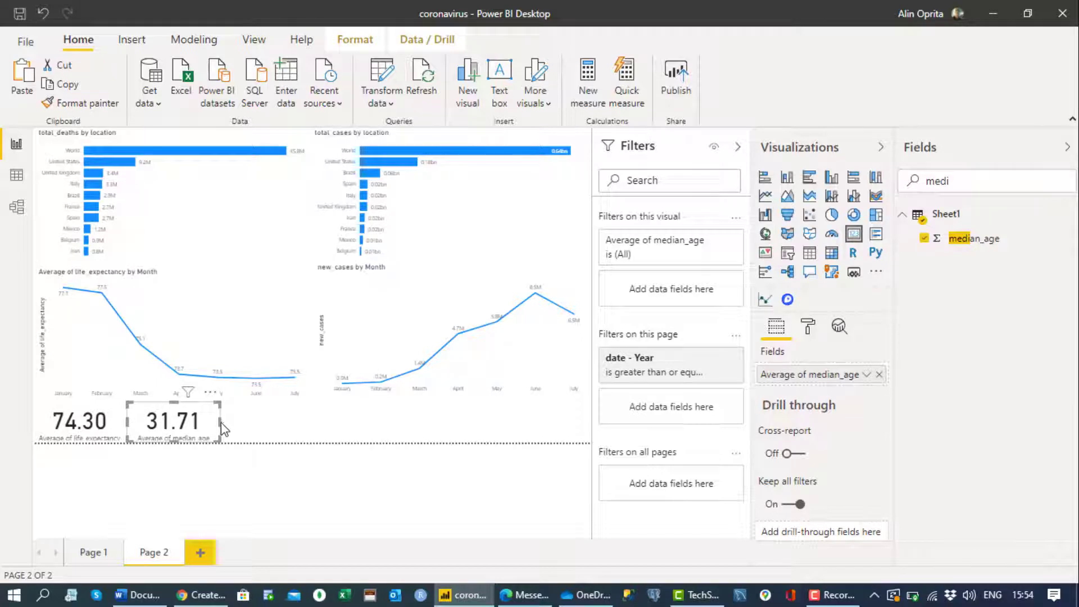
{"action": "left_click_drag", "start_coordinate": [220, 421], "coordinate": [208, 428]}
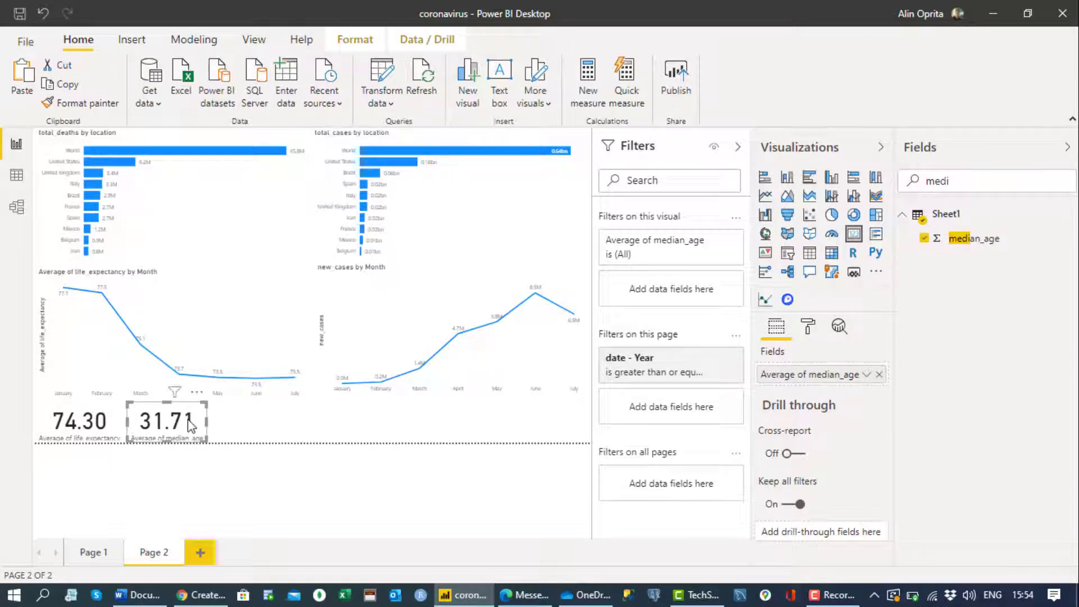
Step: Duplicate the median age card beside the original, check the list in Word, and make the copy show the average of population
{"action": "left_click_drag", "start_coordinate": [191, 425], "coordinate": [270, 430]}
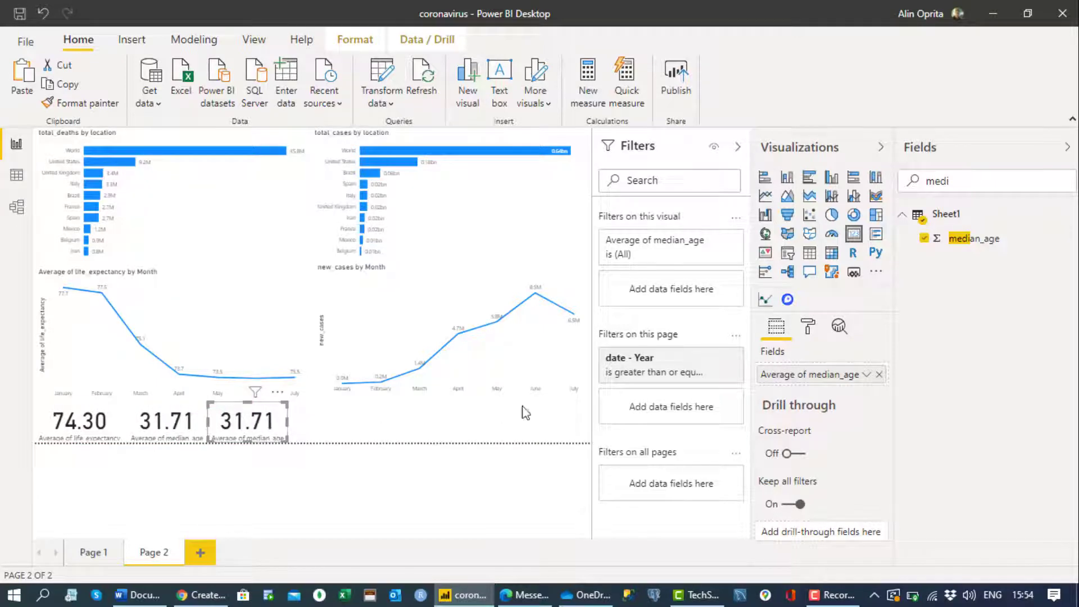
{"action": "left_click", "coordinate": [140, 594]}
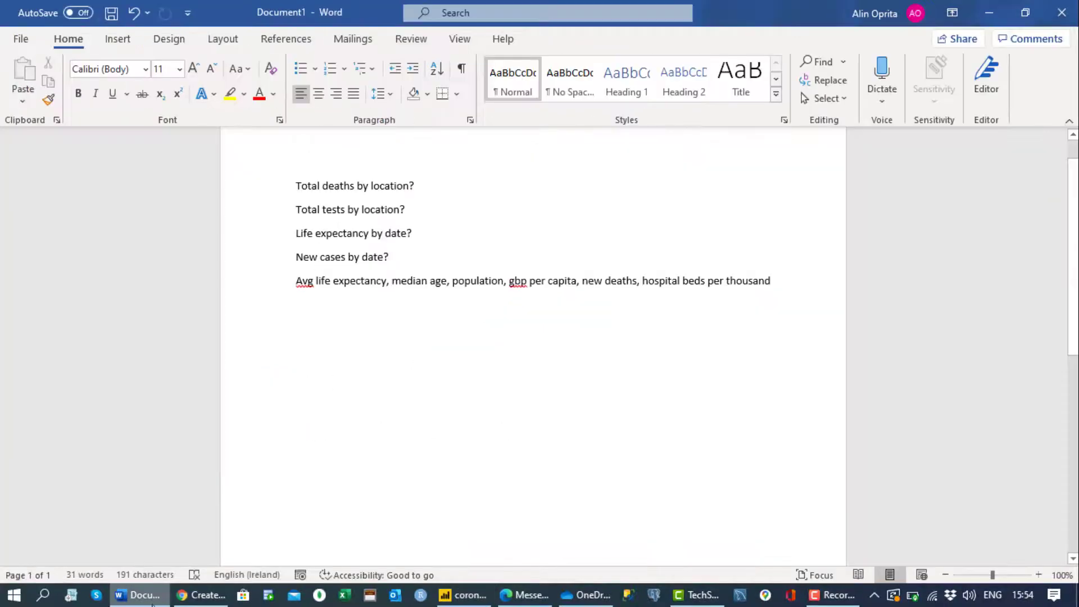
{"action": "left_click", "coordinate": [145, 595]}
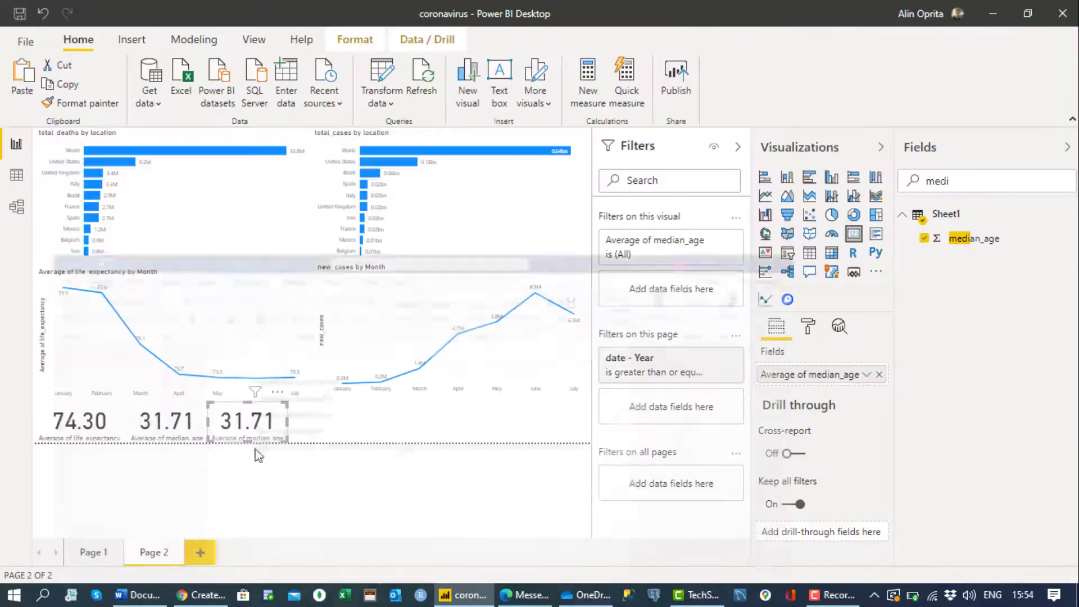
{"action": "double_click", "coordinate": [967, 182]}
{"action": "type", "text": "po"}
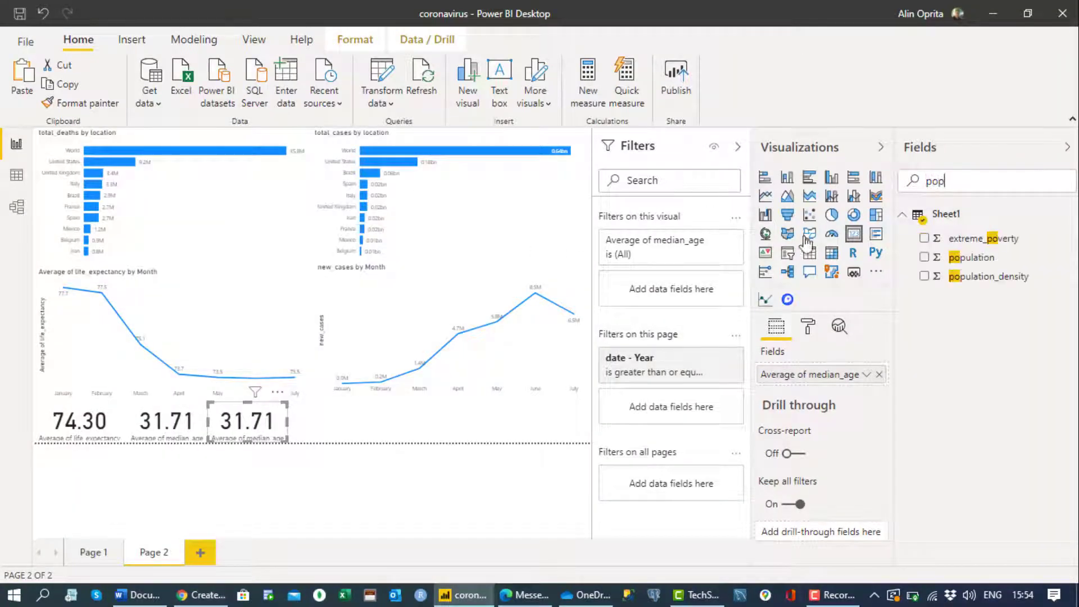
{"action": "type", "text": "p"}
{"action": "left_click_drag", "start_coordinate": [969, 239], "coordinate": [865, 375]}
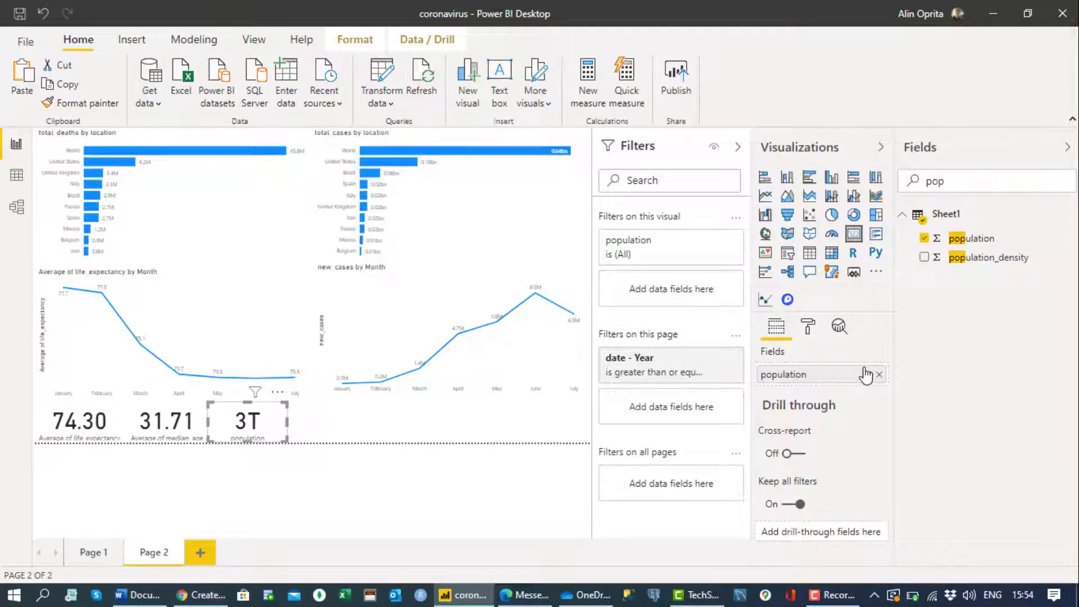
{"action": "left_click", "coordinate": [866, 374]}
{"action": "left_click", "coordinate": [797, 202]}
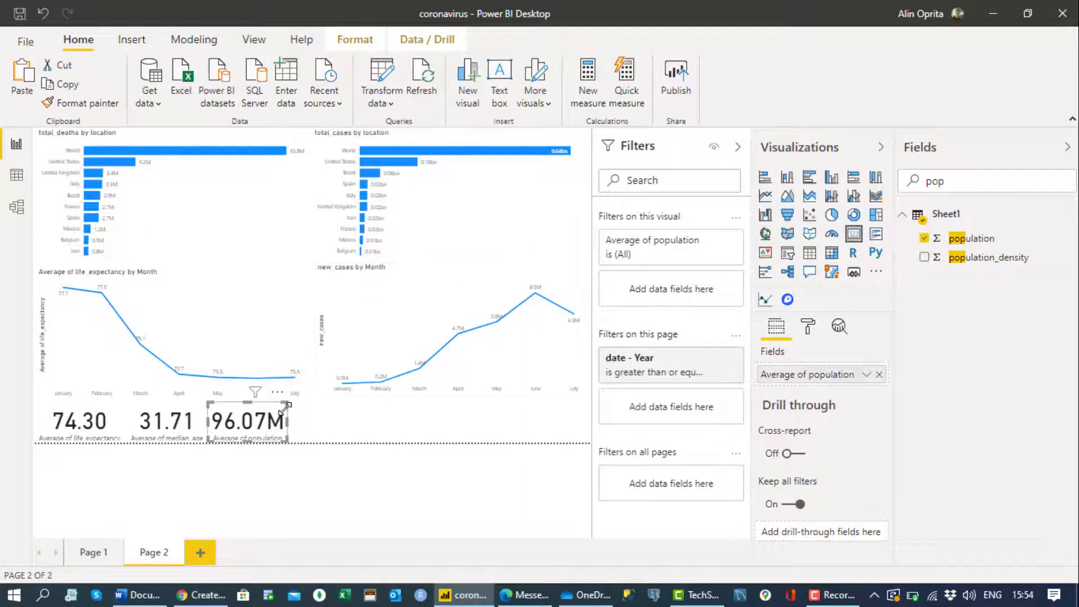
Step: Duplicate the population card beside the original, check the list in Word, and make the copy show the average of gdp_per_capita
{"action": "left_click_drag", "start_coordinate": [272, 425], "coordinate": [351, 431]}
{"action": "key", "text": "alt+Tab"}
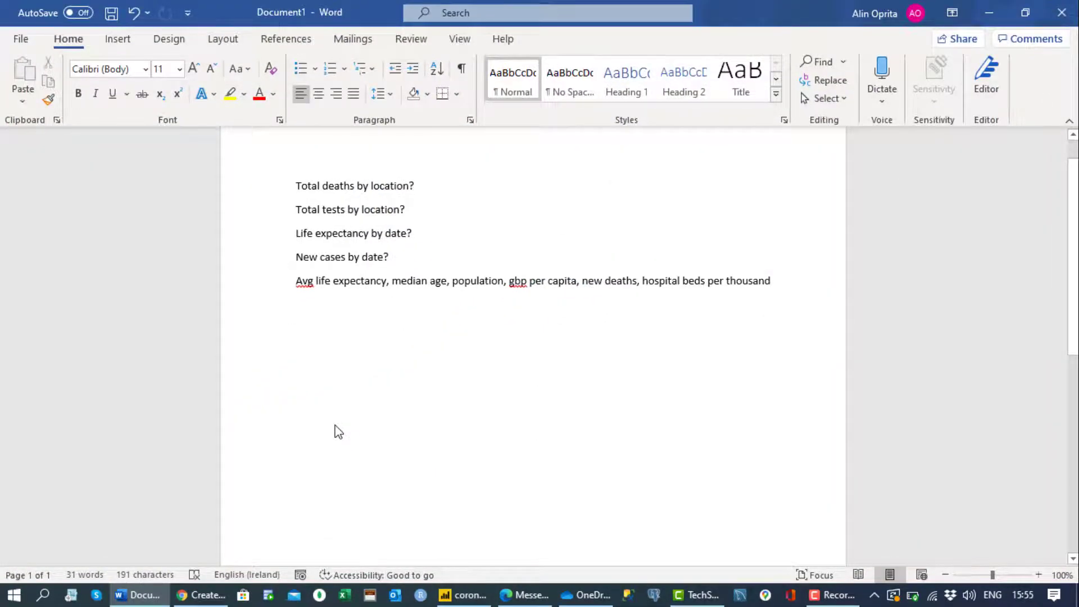
{"action": "key", "text": "alt+Tab"}
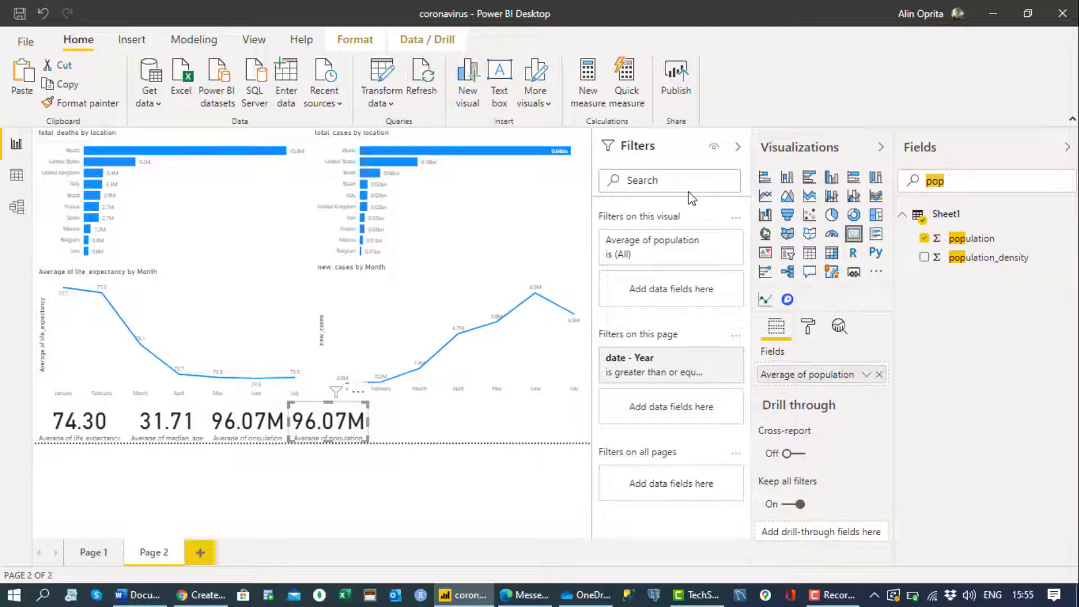
{"action": "type", "text": "capita"}
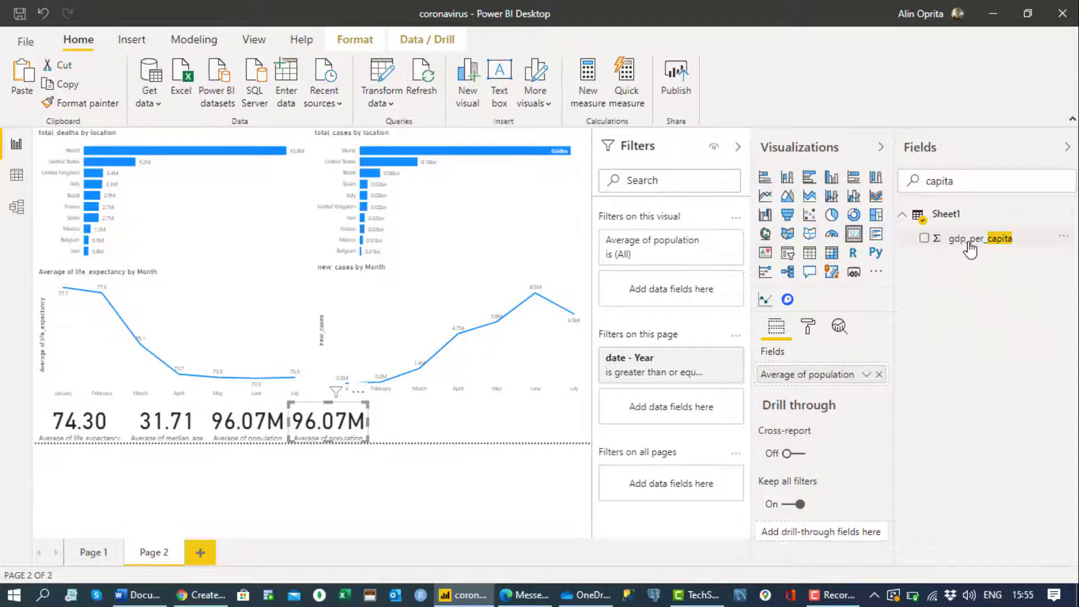
{"action": "left_click_drag", "start_coordinate": [970, 247], "coordinate": [808, 382]}
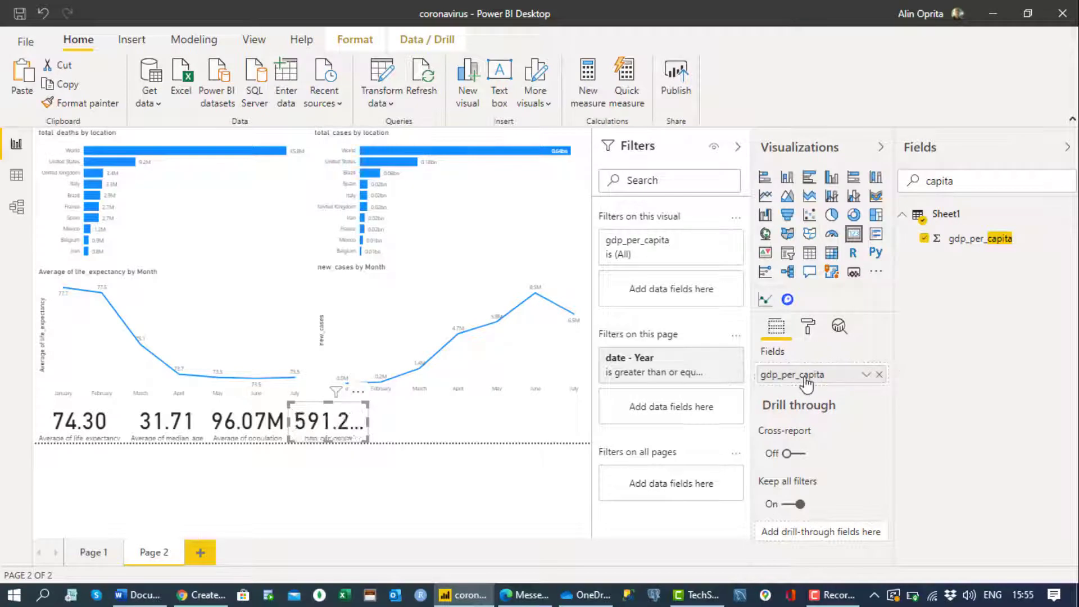
{"action": "right_click", "coordinate": [807, 377]}
{"action": "left_click", "coordinate": [804, 200]}
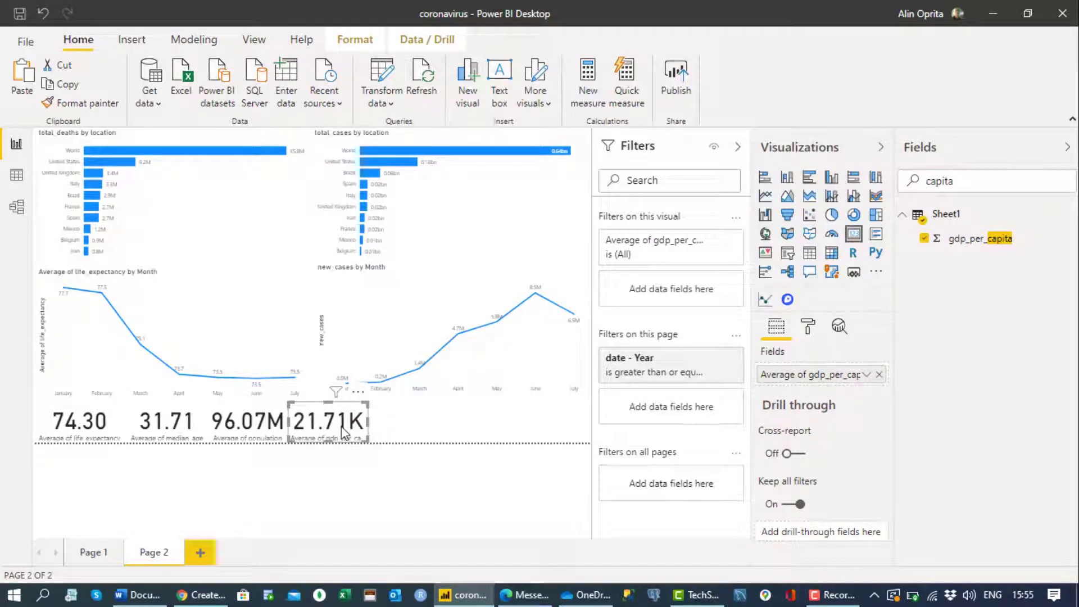
Step: Duplicate the average gdp_per_capita card and place the copy directly beside the original in the card row
{"action": "key", "text": "ctrl+c"}
{"action": "key", "text": "ctrl+v"}
{"action": "left_click_drag", "start_coordinate": [342, 433], "coordinate": [432, 430]}
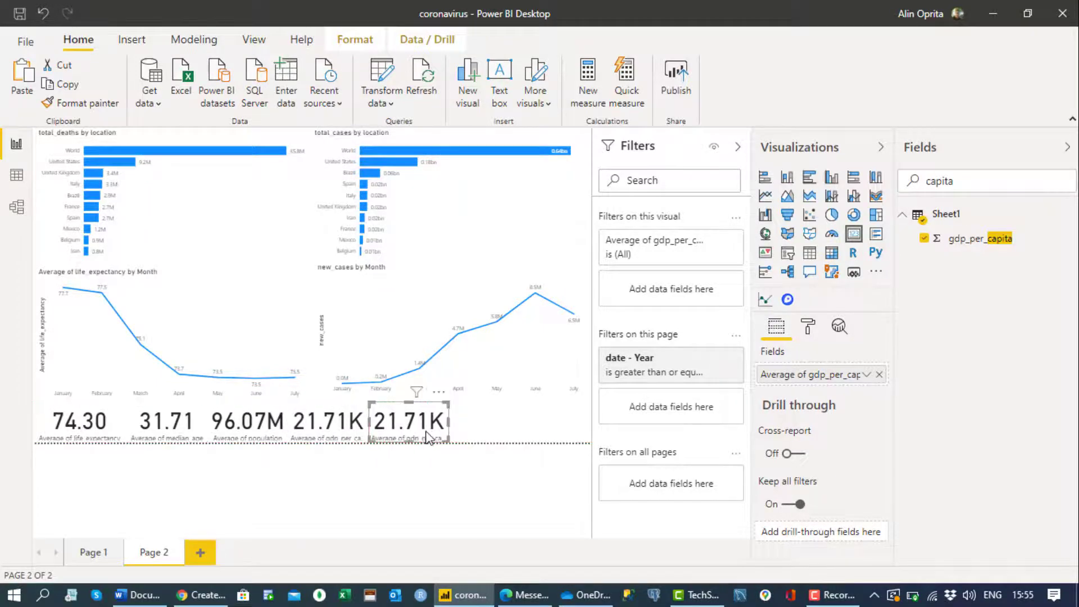
Step: Check the list in Word, and make the rightmost duplicated gdp_per_capita card show the average of new_deaths
{"action": "key", "text": "alt+Tab"}
{"action": "key", "text": "alt+Tab"}
{"action": "double_click", "coordinate": [952, 186]}
{"action": "type", "text": "death"}
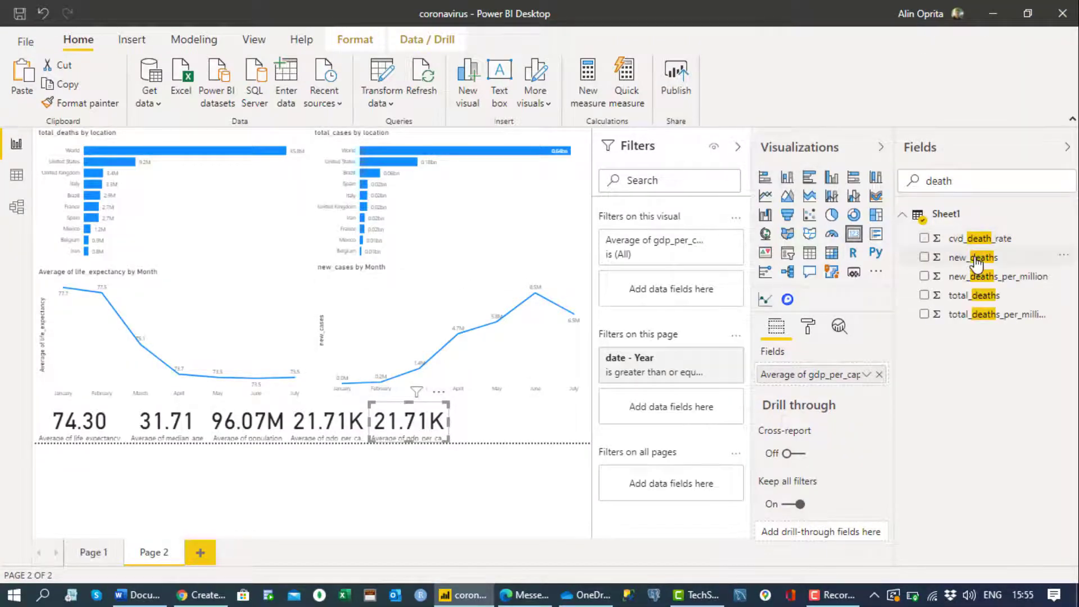
{"action": "left_click_drag", "start_coordinate": [980, 257], "coordinate": [843, 376]}
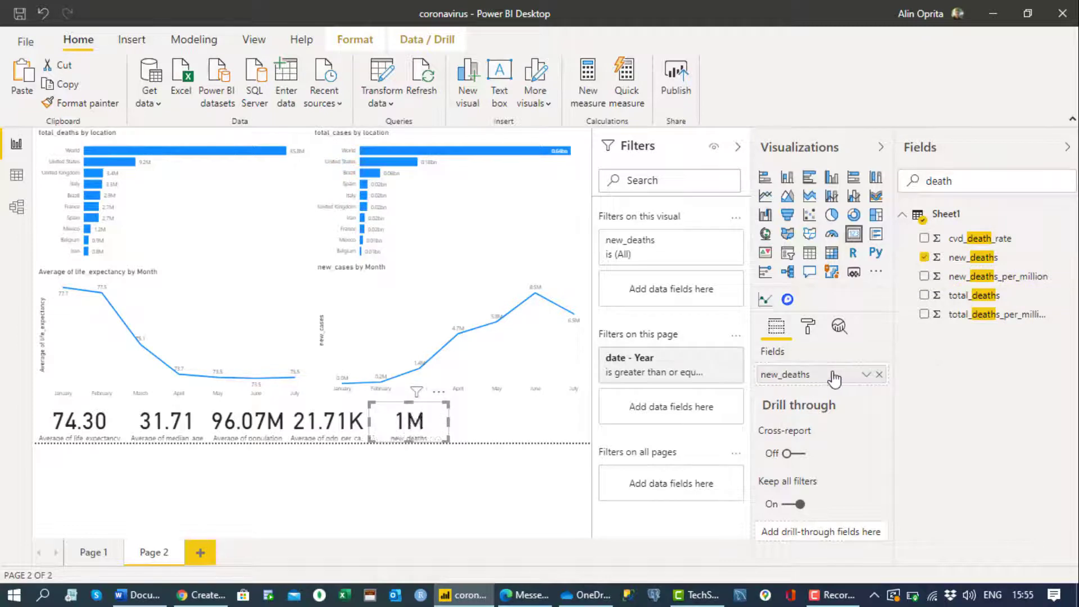
{"action": "left_click", "coordinate": [865, 374]}
{"action": "left_click", "coordinate": [801, 201]}
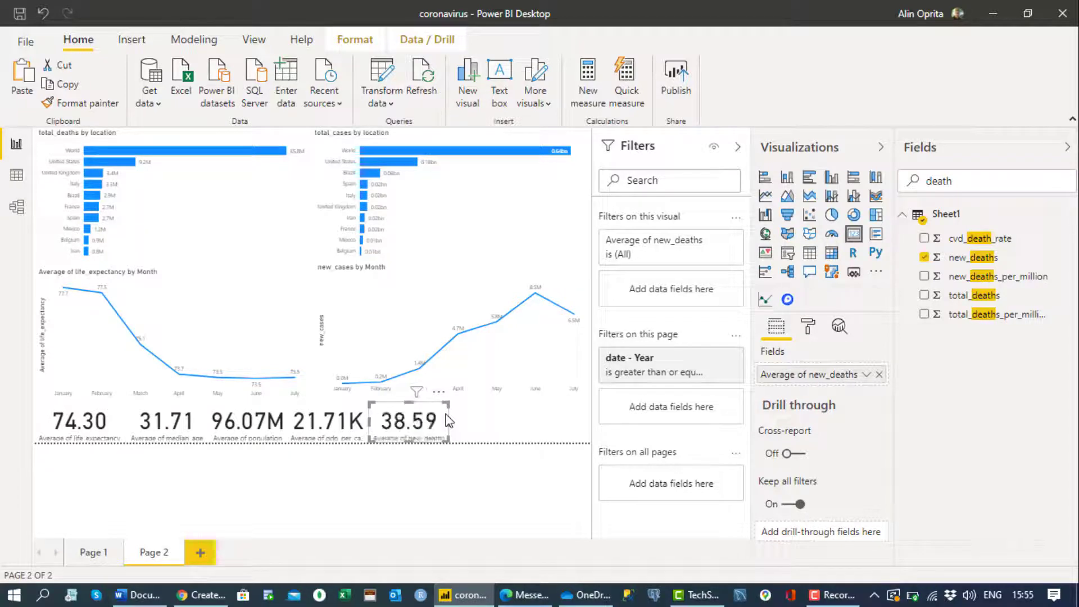
Step: Duplicate the new deaths card beside the original, check the list in Word, and make the copy show the average of hospital_beds_per_thousand
{"action": "left_click_drag", "start_coordinate": [427, 414], "coordinate": [502, 425]}
{"action": "key", "text": "alt+Tab"}
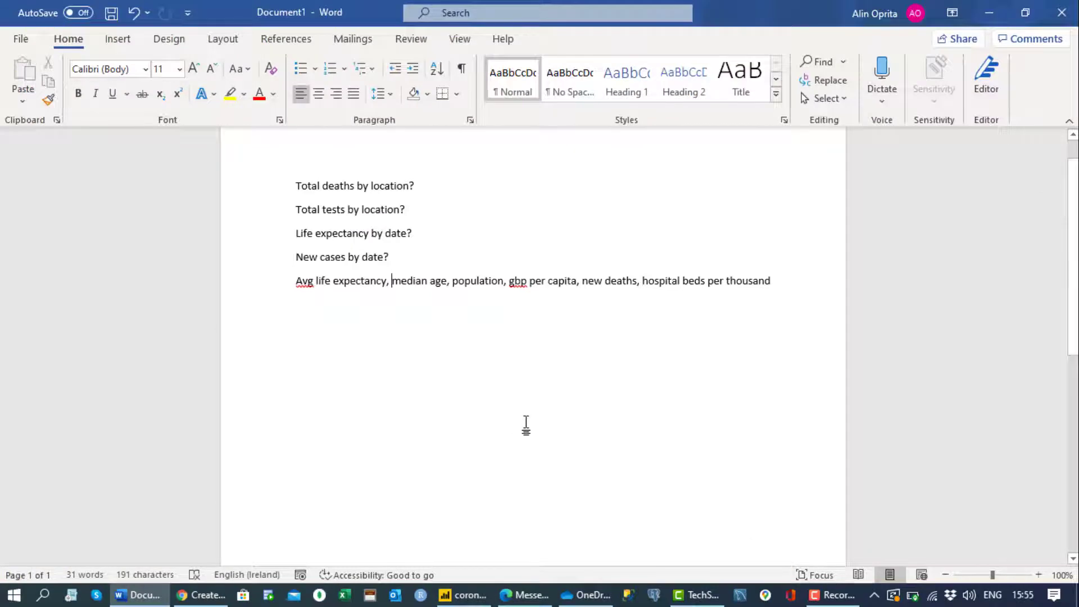
{"action": "key", "text": "alt+Tab"}
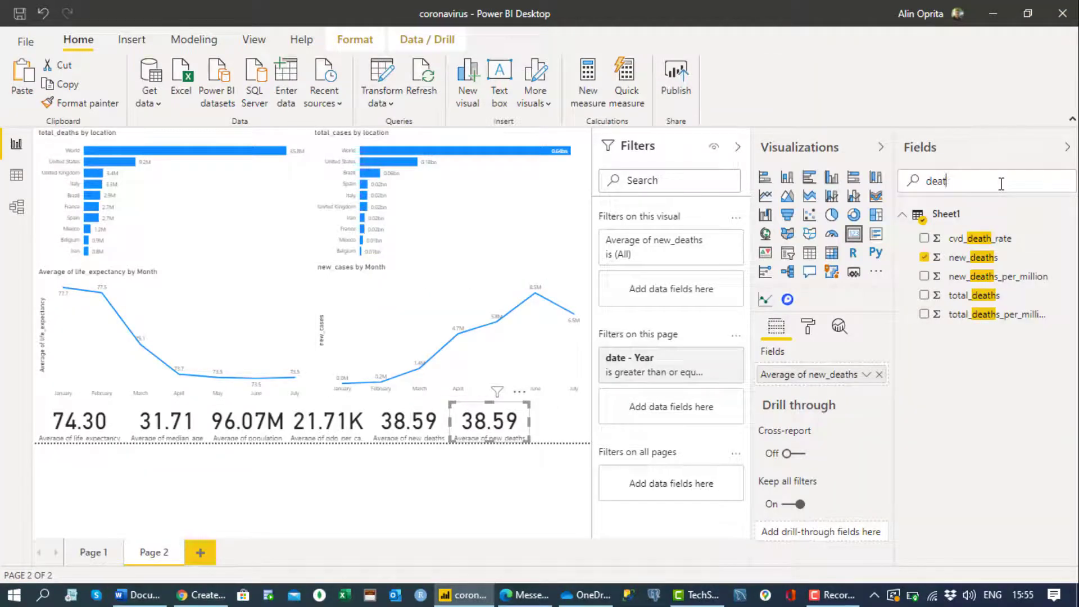
{"action": "key", "text": "BackSpace"}
{"action": "key", "text": "BackSpace"}
{"action": "key", "text": "BackSpace"}
{"action": "key", "text": "BackSpace"}
{"action": "type", "text": "be"}
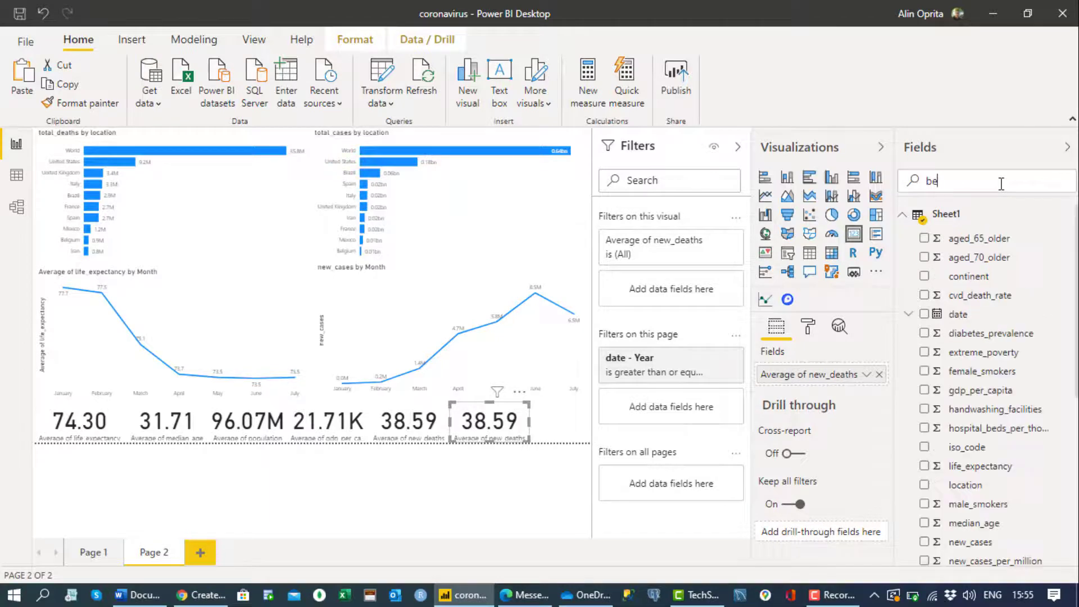
{"action": "type", "text": "d"}
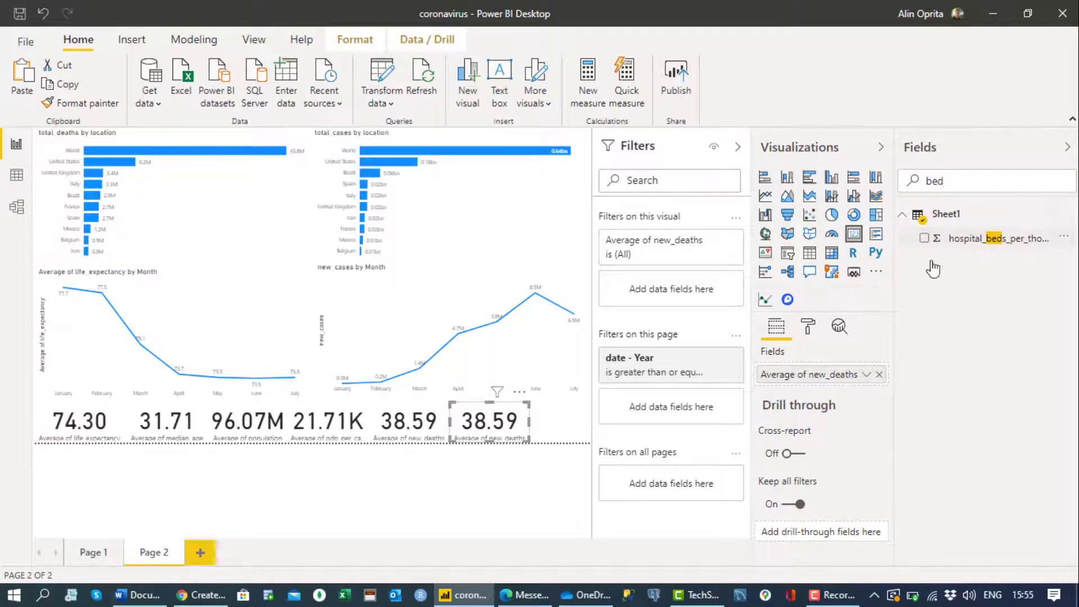
{"action": "left_click_drag", "start_coordinate": [932, 269], "coordinate": [840, 381]}
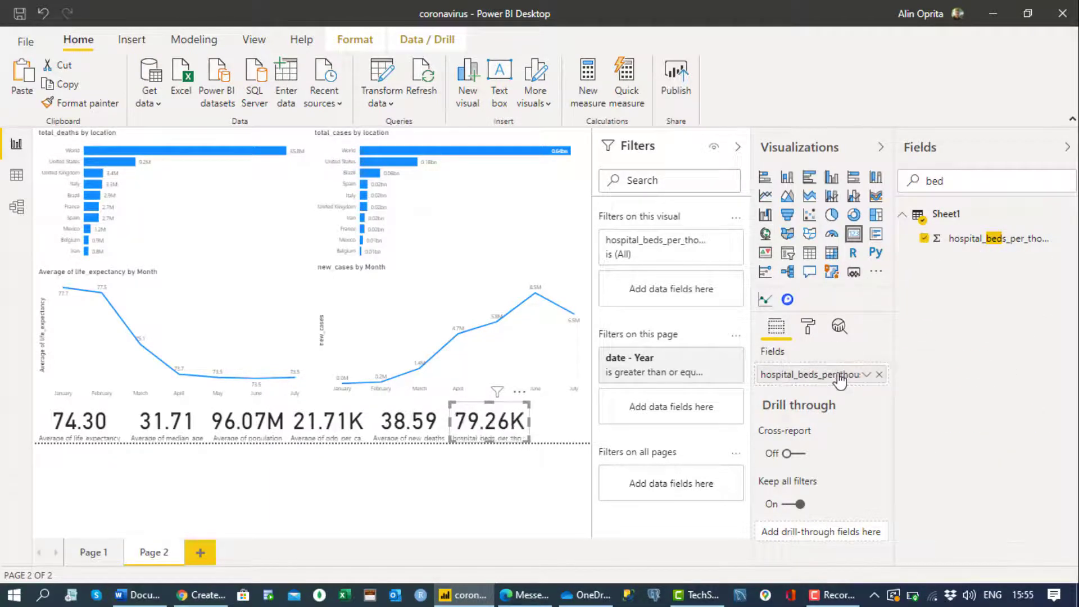
{"action": "left_click", "coordinate": [839, 380]}
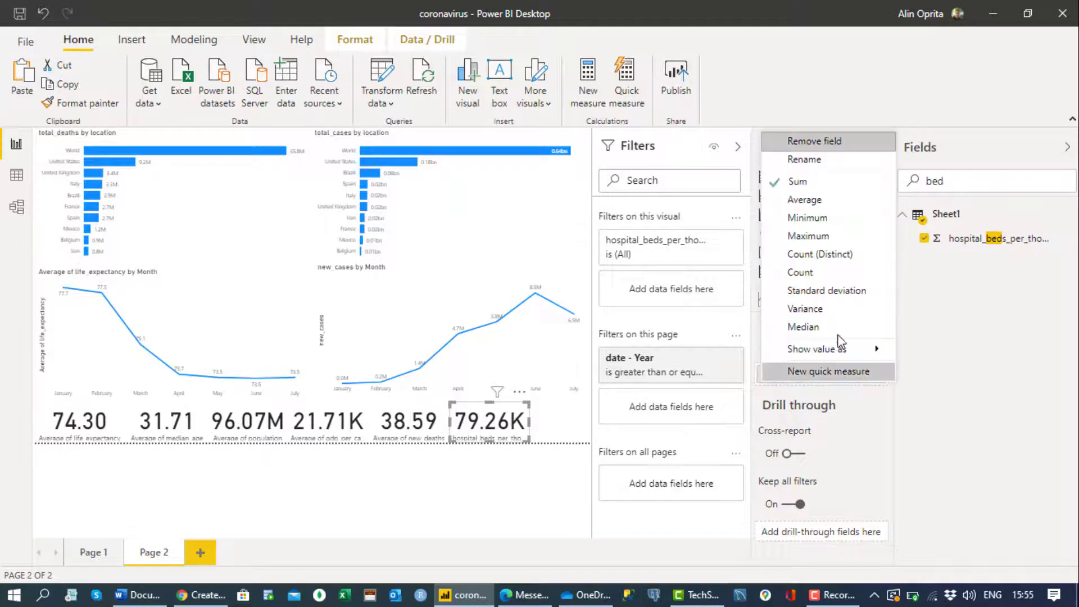
{"action": "left_click", "coordinate": [812, 209]}
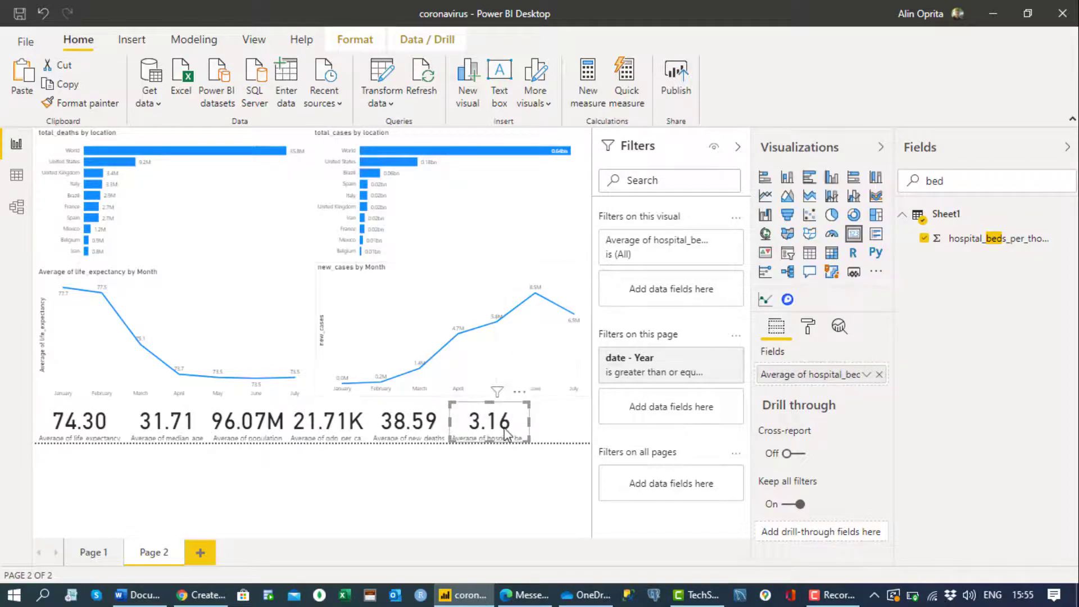
Step: Select all the cards in the row and widen the hospital beds card to the right edge of the report page
{"action": "left_click", "coordinate": [430, 436], "text": "ctrl"}
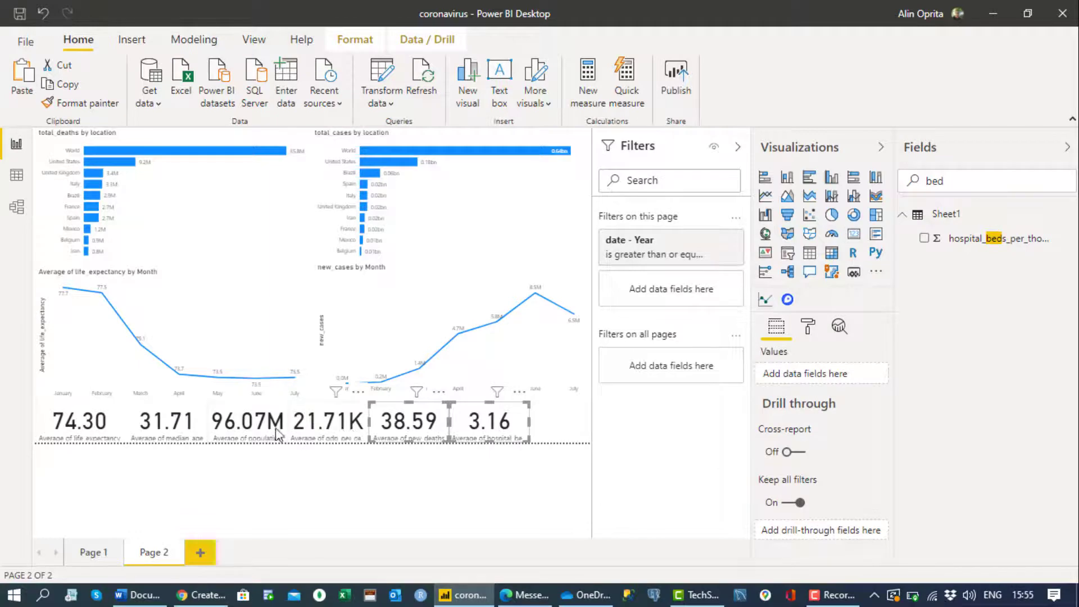
{"action": "left_click", "coordinate": [294, 434], "text": "ctrl"}
{"action": "left_click", "coordinate": [232, 431], "text": "ctrl"}
{"action": "left_click", "coordinate": [167, 426], "text": "ctrl"}
{"action": "left_click", "coordinate": [115, 427], "text": "ctrl"}
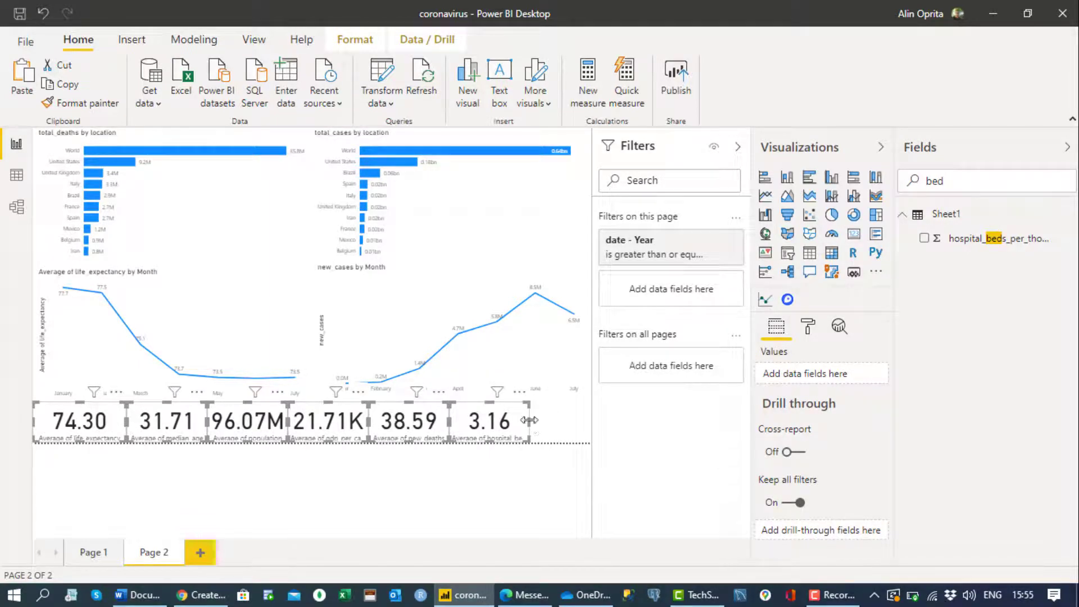
{"action": "left_click_drag", "start_coordinate": [529, 421], "coordinate": [590, 428]}
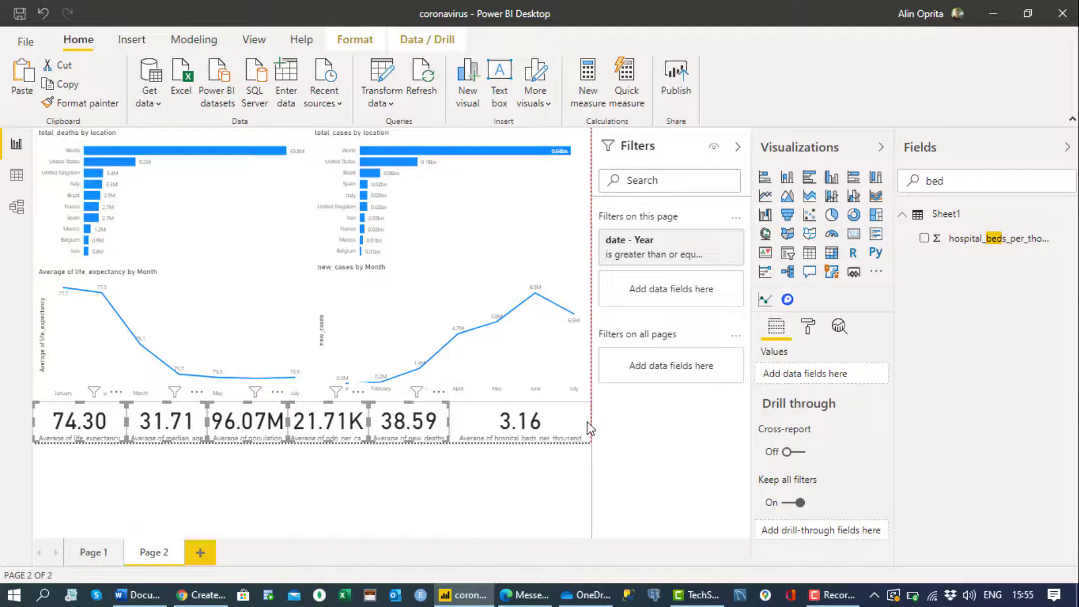
Step: Widen the new deaths card slightly and narrow the hospital beds card from its left side to space out the row
{"action": "left_click", "coordinate": [487, 429]}
{"action": "left_click", "coordinate": [444, 427]}
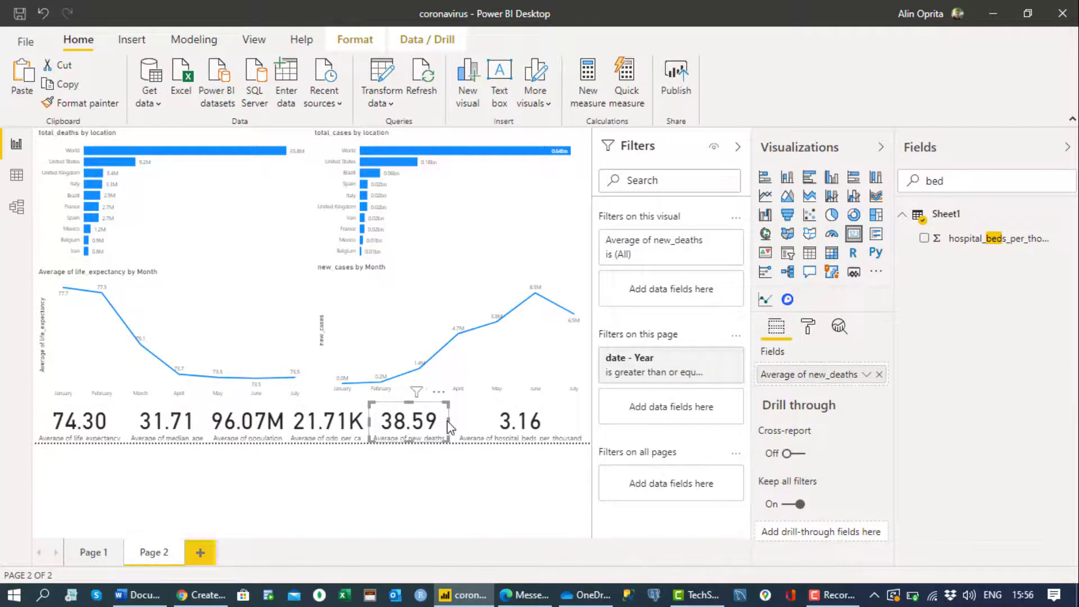
{"action": "left_click", "coordinate": [476, 427]}
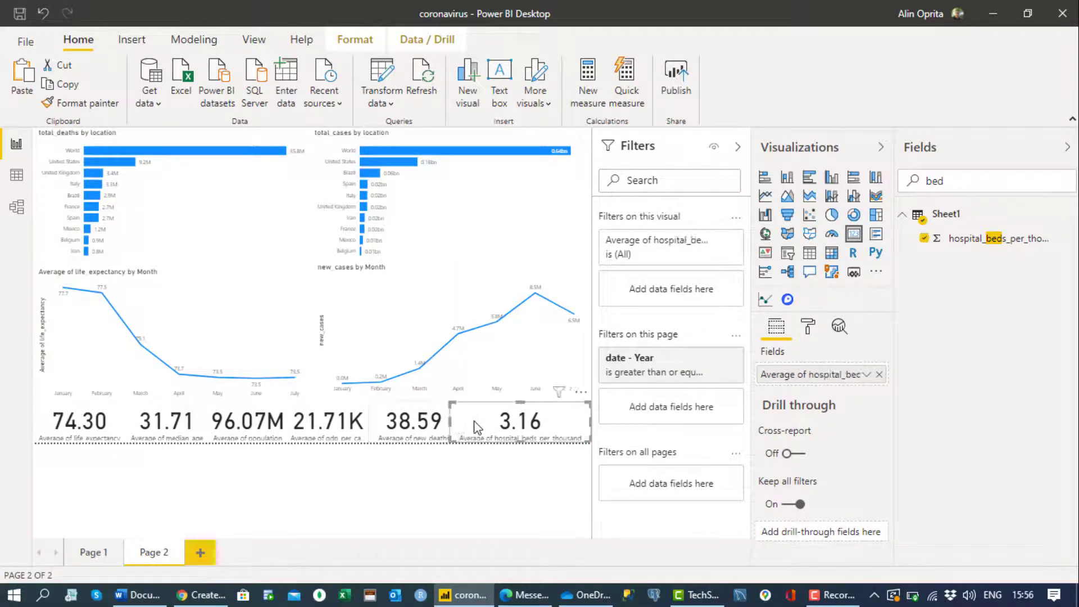
{"action": "left_click_drag", "start_coordinate": [457, 425], "coordinate": [479, 418]}
{"action": "left_click", "coordinate": [422, 427]}
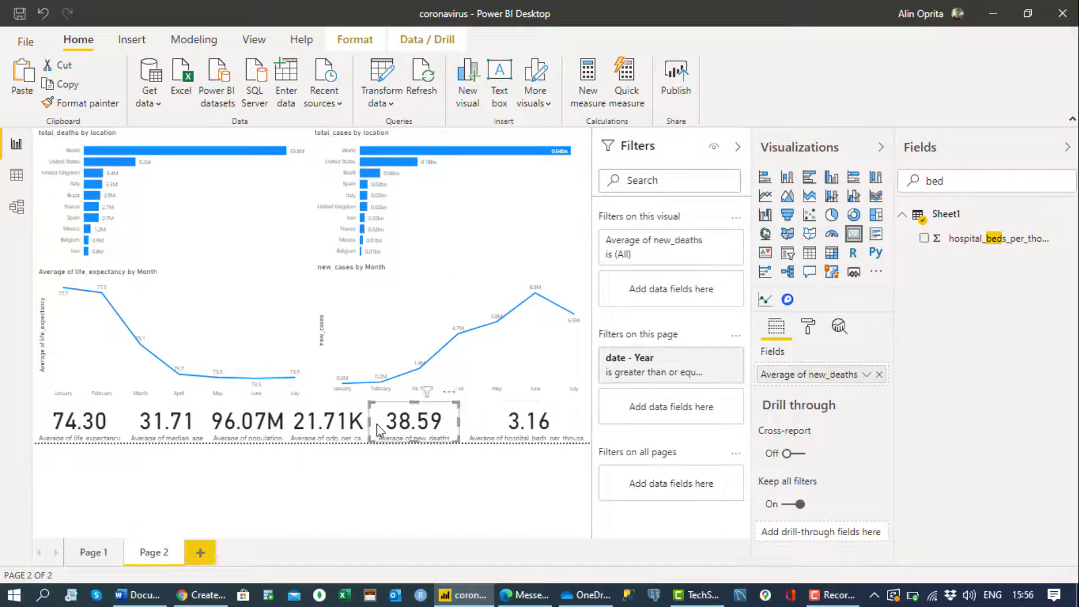
{"action": "left_click", "coordinate": [352, 475]}
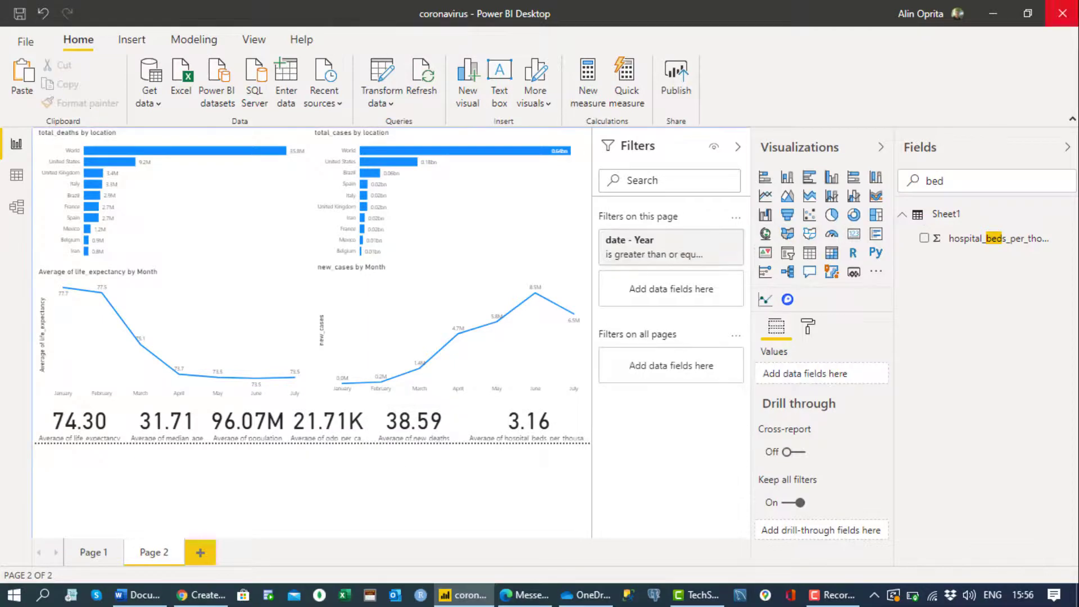
Step: Collapse the Fields, Visualizations and Filters panes to give the report page more room
{"action": "left_click", "coordinate": [1067, 149]}
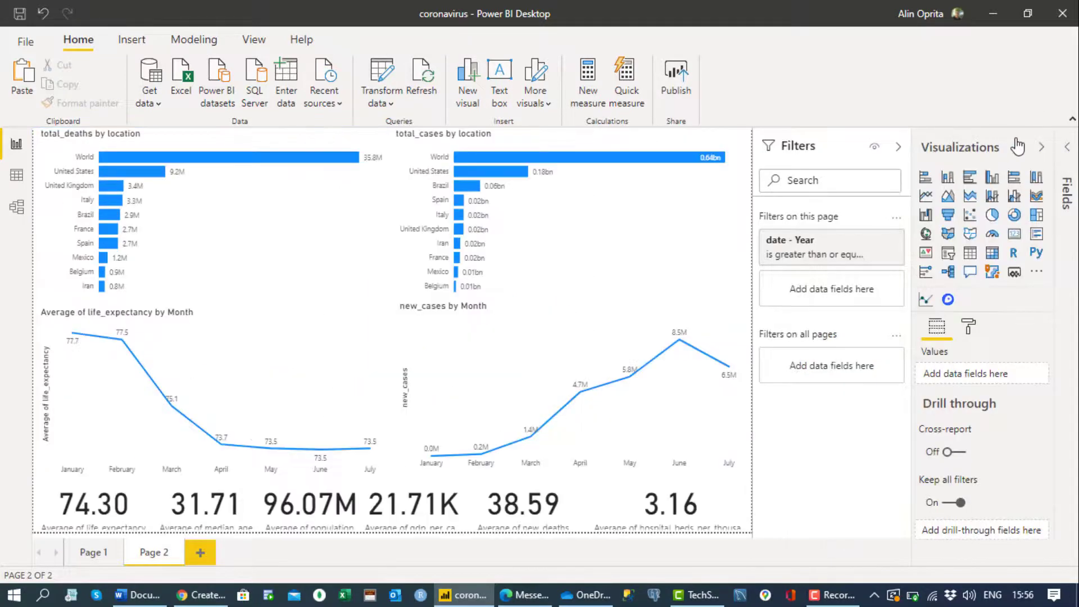
{"action": "left_click", "coordinate": [1041, 148]}
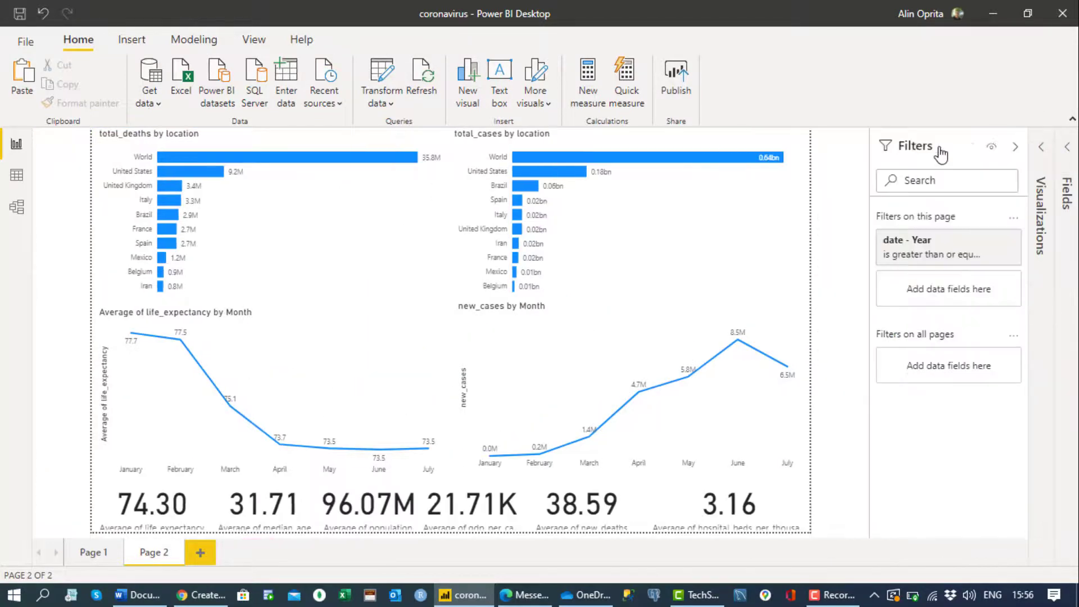
{"action": "left_click", "coordinate": [1015, 148]}
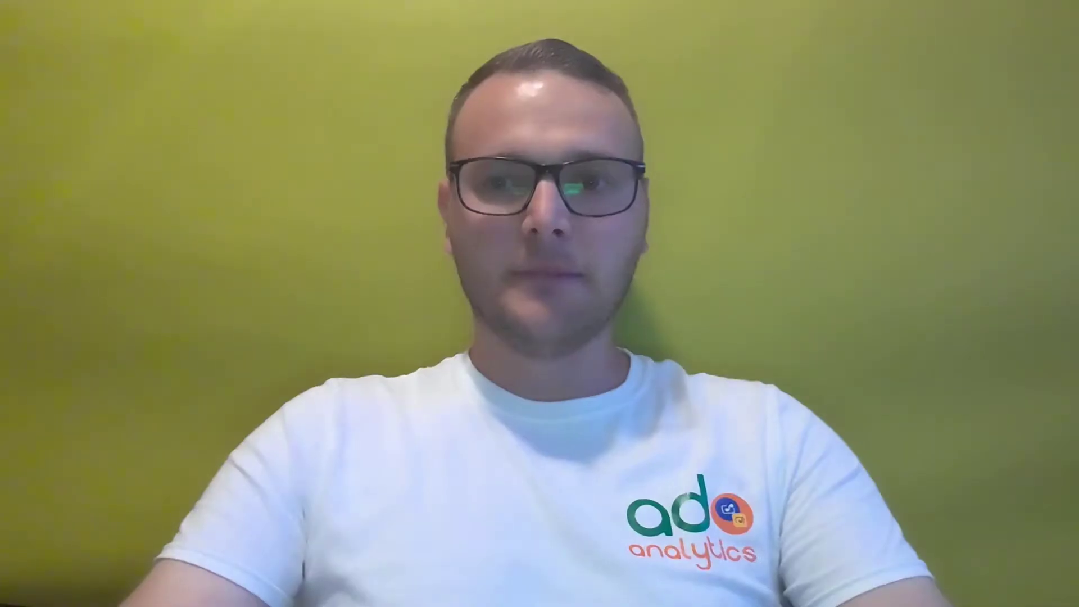